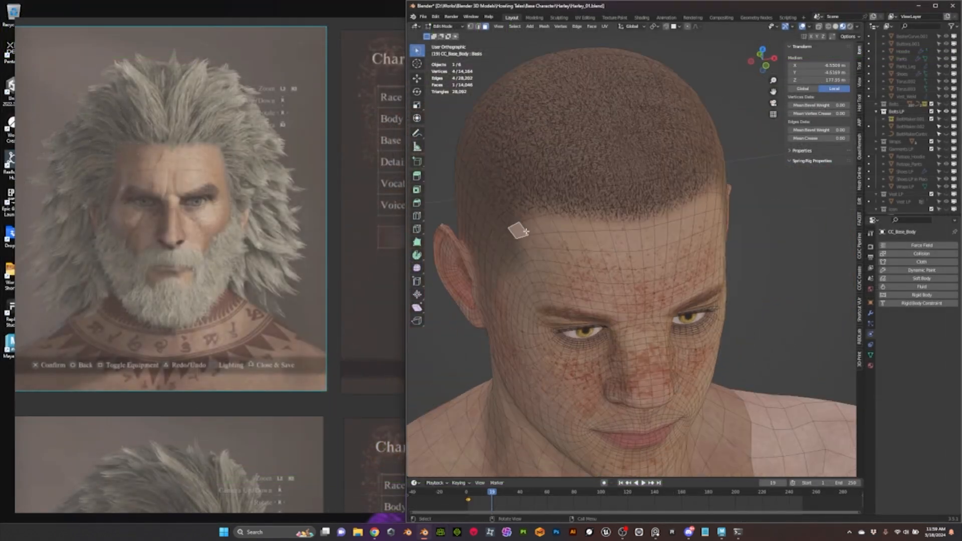
- Select a continuous strip of faces along the hairline from the forehead down the temple to in front of the ear
ctrl+click(707, 266)
middle_drag(707, 266, 648, 250)
ctrl+click(712, 349)
ctrl+click(711, 368)
ctrl+click(724, 362)
shift+middle_drag(724, 362, 724, 263)
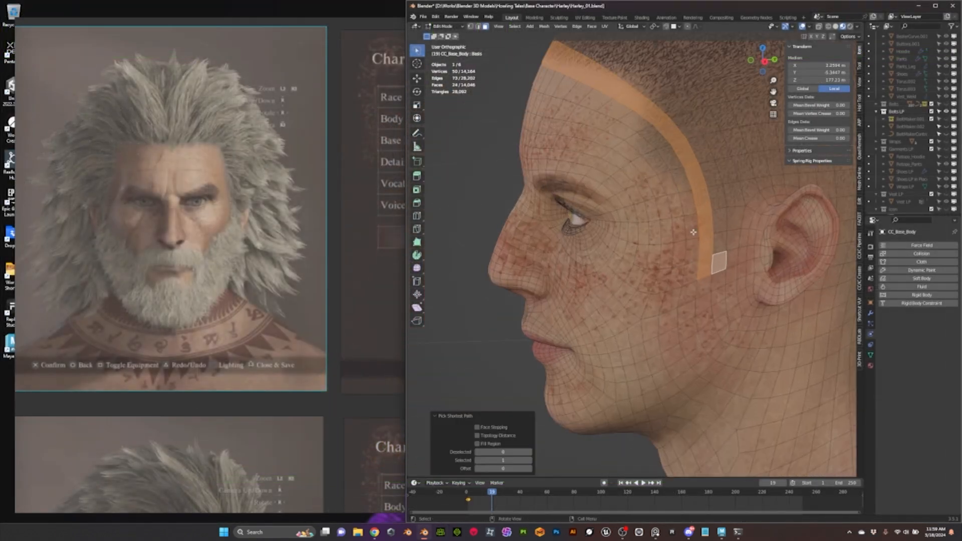
- Add the faces at the temple and in the sideburn area in front of the ear to the hairline selection
shift+click(636, 125)
shift+click(648, 143)
shift+click(668, 159)
shift+click(681, 178)
middle_drag(682, 179, 702, 173)
shift+click(729, 267)
shift+click(713, 292)
shift+click(728, 298)
shift+click(714, 309)
shift+click(716, 322)
shift+click(730, 316)
shift+click(721, 333)
shift+click(743, 244)
shift+click(742, 276)
shift+click(744, 299)
shift+click(744, 314)
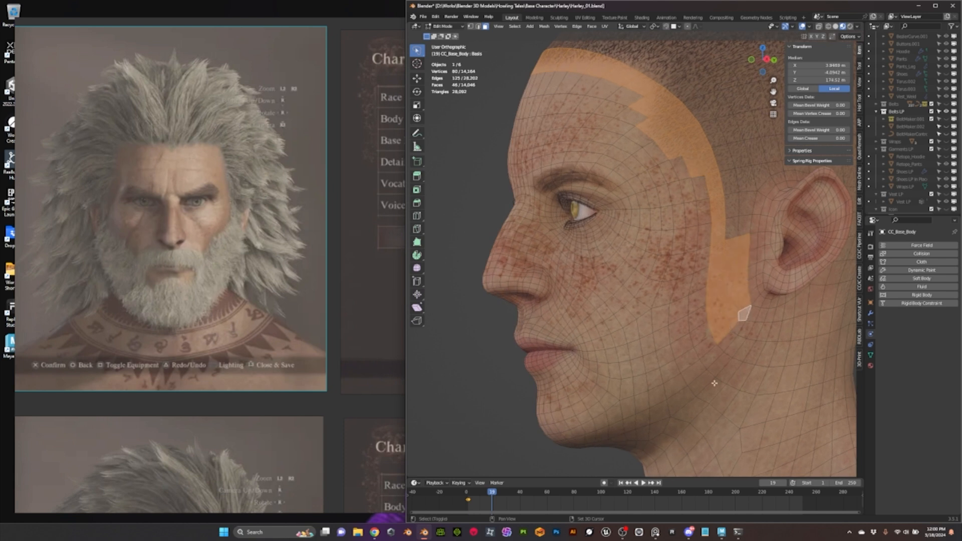
- Extend the face selection along the jawline under the chin and up to the opposite ear
ctrl+click(615, 413)
middle_drag(615, 412, 615, 352)
ctrl+click(556, 294)
scroll(532, 292, up, 2)
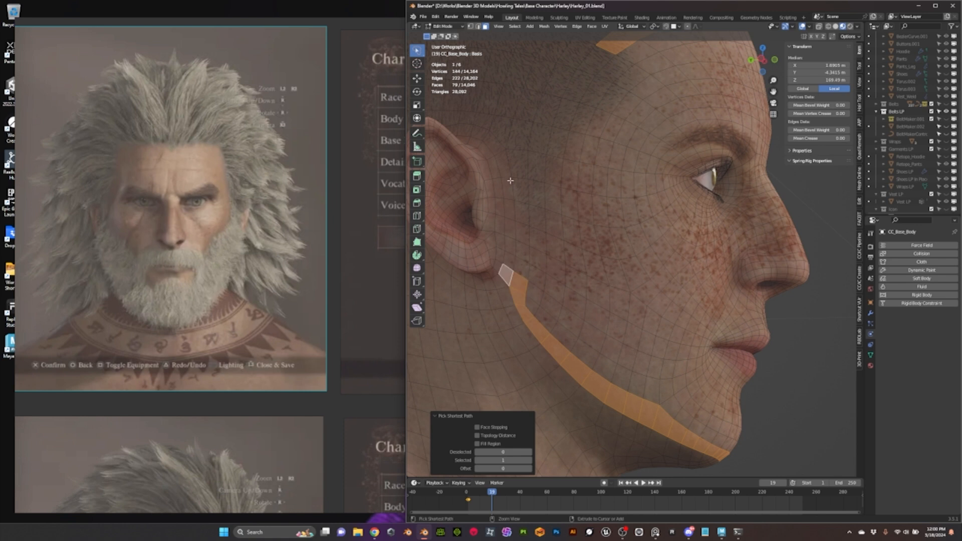
ctrl+click(522, 277)
scroll(523, 276, down, 7)
middle_drag(601, 268, 480, 260)
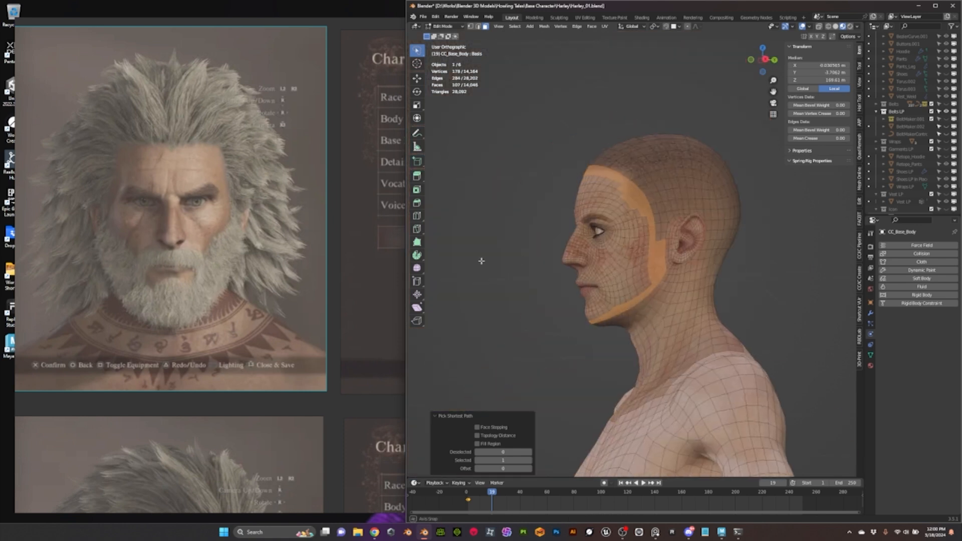
- Extend the face selection around the ear towards the back of the head and mirror it to the other side
scroll(609, 260, up, 7)
shift+middle_drag(666, 261, 612, 257)
ctrl+click(702, 286)
middle_drag(710, 134, 543, 160)
ctrl+click(585, 250)
middle_drag(585, 251, 702, 261)
scroll(620, 227, down, 7)
ctrl+click(620, 255)
key(ctrl+shift+m)
- Add face paths across the back of the head and mirror the selection to the other side
middle_drag(751, 281, 500, 281)
ctrl+click(682, 228)
middle_drag(661, 230, 683, 235)
ctrl+click(667, 308)
key(ctrl+shift+m)
- Fill the selection over the lower back of the head behind the ears and mirror it
middle_drag(668, 300, 751, 291)
middle_drag(641, 247, 666, 248)
ctrl+click(644, 258)
ctrl+shift+click(656, 284)
key(ctrl+shift+m)
middle_drag(766, 275, 638, 270)
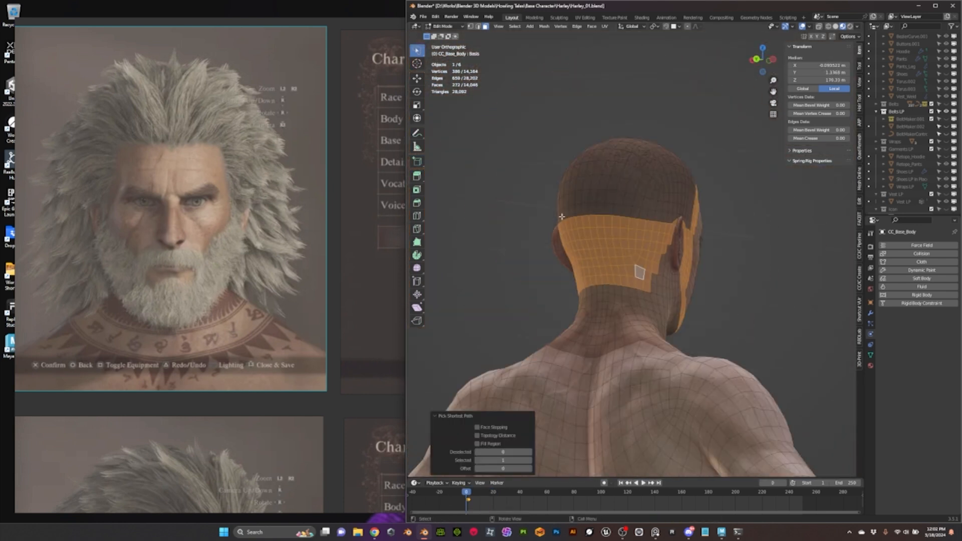
- Add all faces on the top and back of the skull to the selection through the X-ray side view
key(KP_3)
key(alt+z)
shift+drag(507, 71, 607, 161)
shift+drag(608, 125, 761, 200)
scroll(651, 195, up, 3)
shift+drag(692, 206, 603, 226)
key(alt+z)
scroll(666, 210, down, 6)
middle_drag(696, 211, 659, 208)
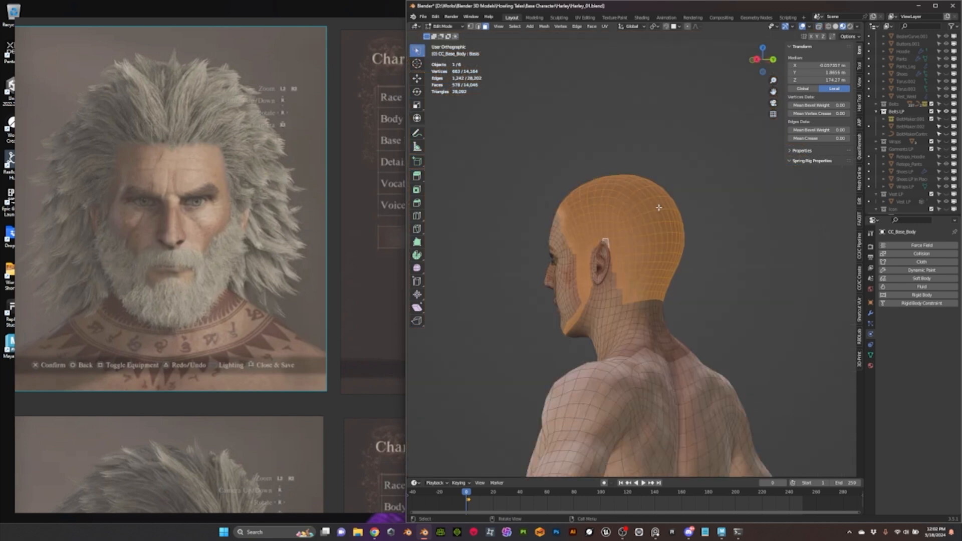
- Add the cheek and jaw faces to the selection so it covers the beard area
middle_drag(450, 226, 573, 240)
scroll(573, 241, up, 4)
key(KP_3)
shift+click(597, 178)
ctrl+shift+click(606, 266)
middle_drag(529, 280, 711, 271)
ctrl+click(720, 256)
ctrl+click(635, 262)
ctrl+click(704, 303)
- Complete the scalp and beard face selection on the opposite side of the head
mouse_move(776, 225)
middle_down()
mouse_move(716, 220)
mouse_move(781, 215)
middle_up()
scroll(651, 200, down, 4)
middle_drag(726, 191, 539, 180)
scroll(539, 181, up, 5)
ctrl+click(541, 225)
scroll(551, 250, down, 4)
middle_drag(539, 281, 615, 296)
- Duplicate the selected faces and separate them from the body into their own object
key(shift+d)
key(p)
key(Tab)
click(593, 150)
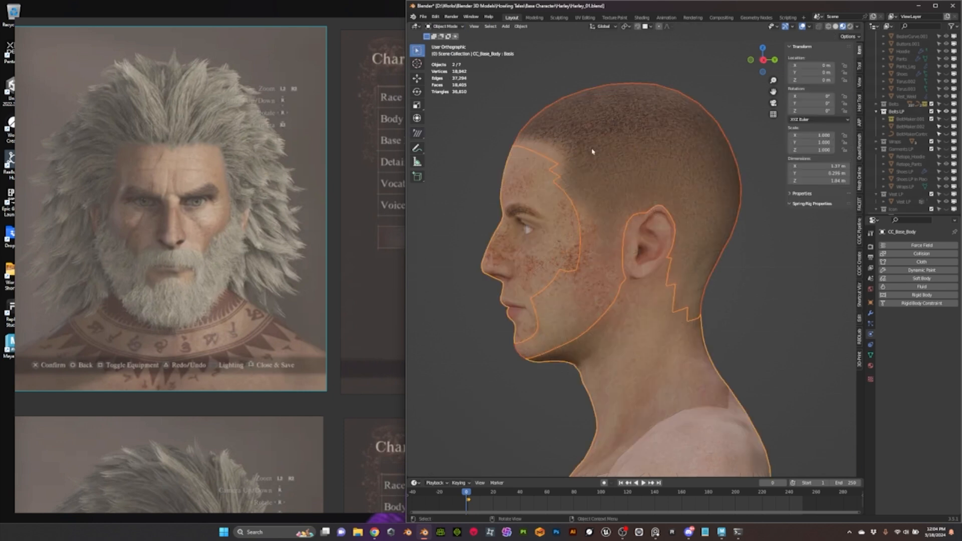
- Select the separated scalp object and remove all of its material slots
key(KP_3)
drag(407, 301, 329, 300)
click(655, 182)
mouse_move(576, 176)
middle_down()
mouse_move(634, 195)
mouse_move(625, 201)
middle_up()
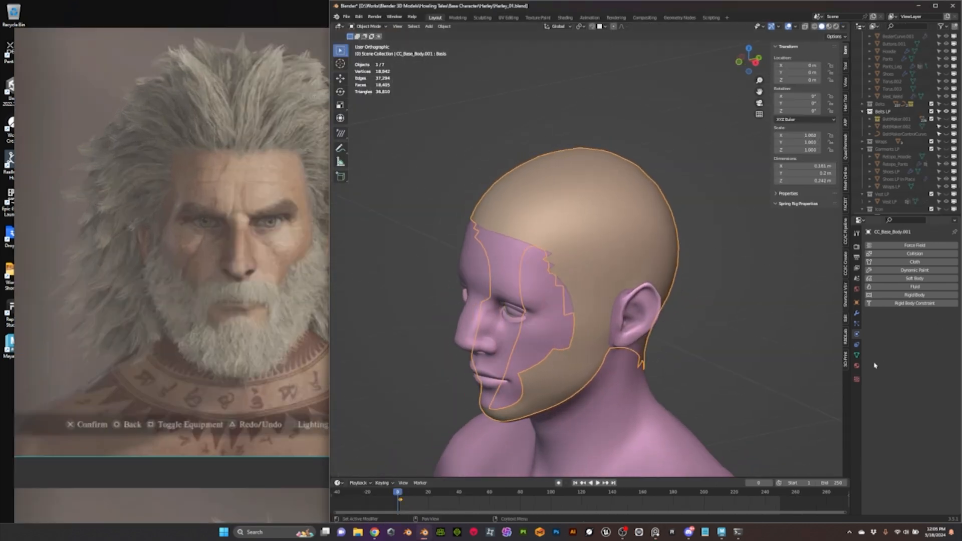
click(856, 366)
click(954, 253)
click(954, 252)
click(954, 252)
click(954, 252)
click(954, 252)
click(954, 252)
- Select all of the scalp's geometry in Edit Mode and open the UV Editing workspace
key(Tab)
key(a)
click(508, 17)
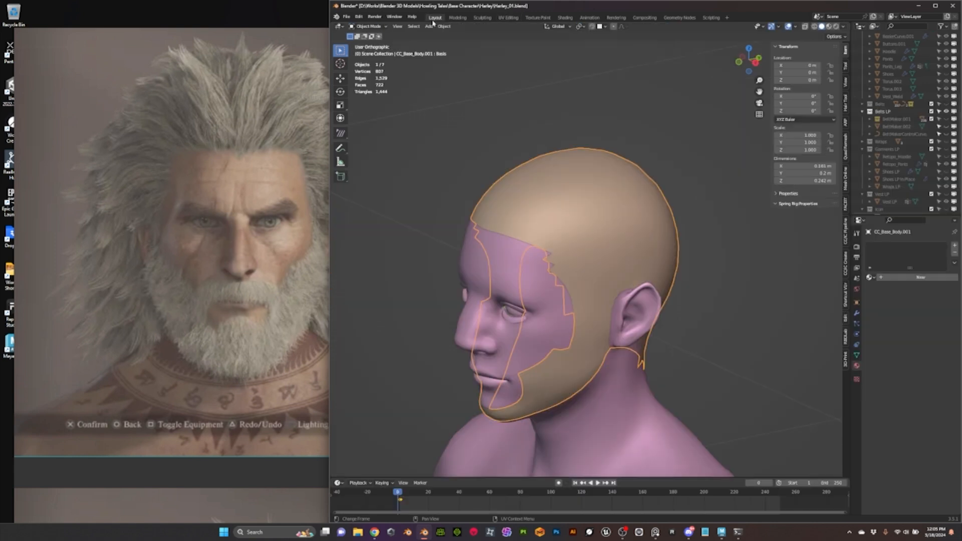
click(380, 26)
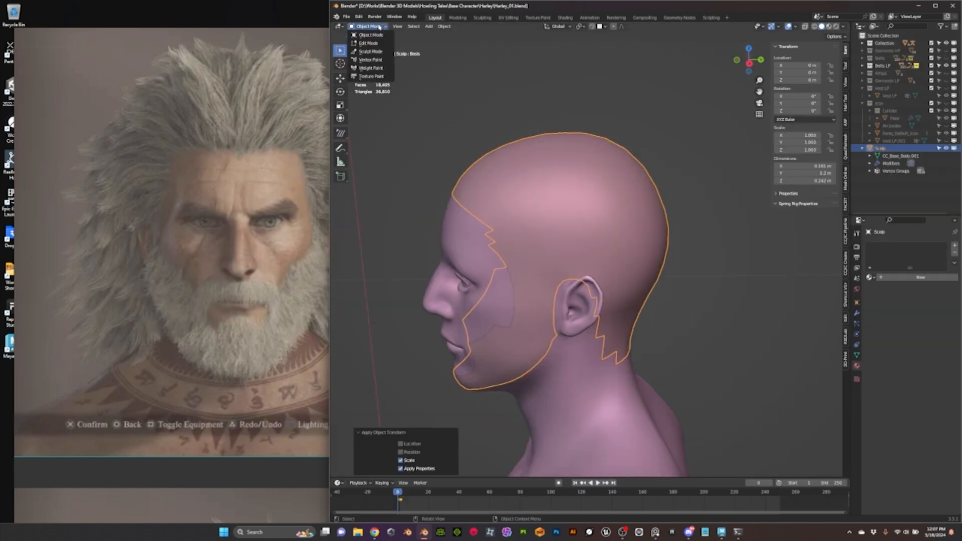
click(379, 26)
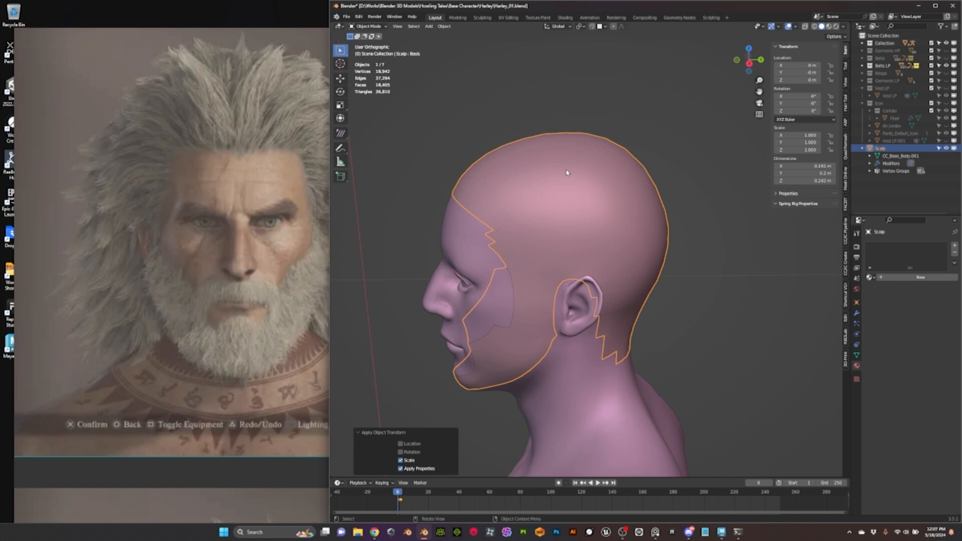
- Add an Empty Hair curves object to the Scalp mesh
key(shift+a)
mouse_move(567, 172)
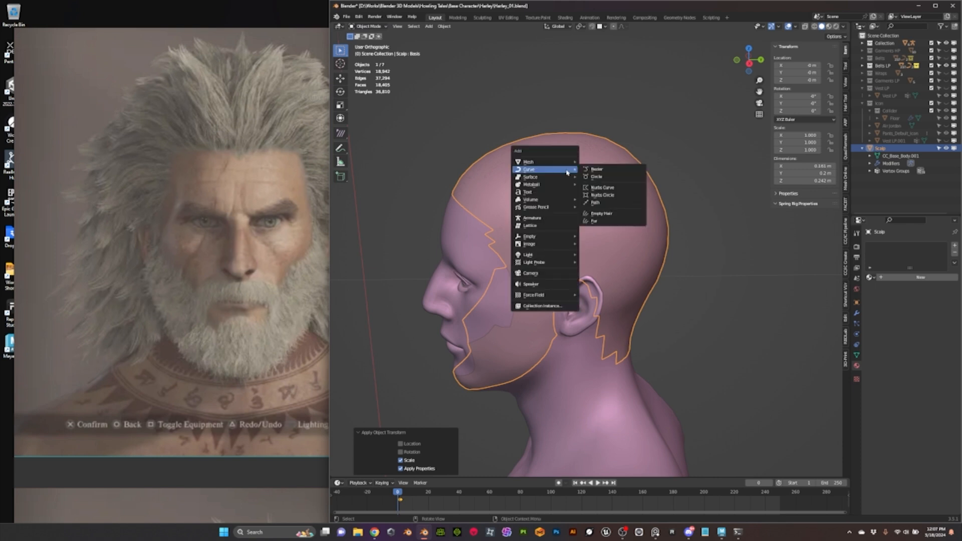
click(606, 216)
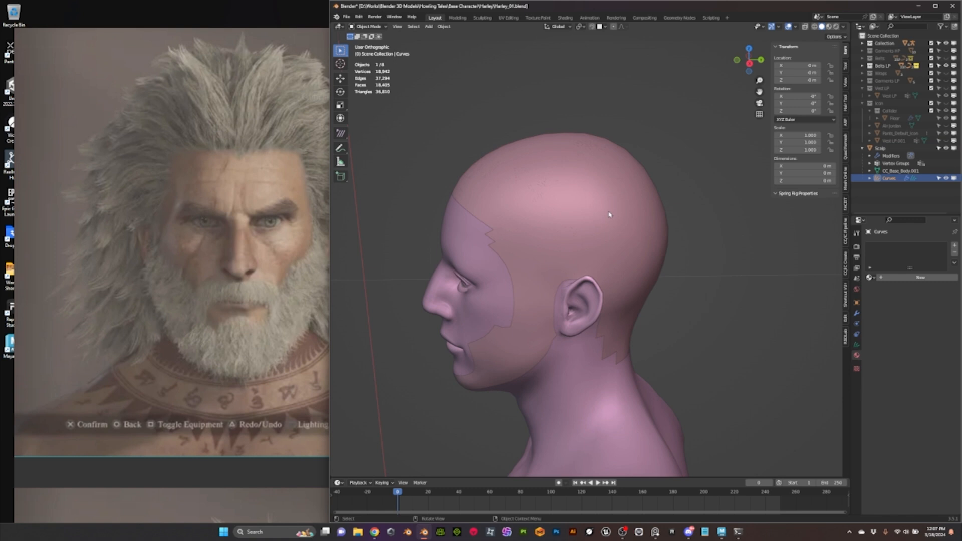
- Switch the hair curves to Sculpt Mode and set up the Add brush with a 45 px radius
scroll(610, 209, down, 2)
scroll(609, 209, up, 3)
scroll(610, 209, down, 1)
scroll(609, 208, up, 1)
middle_drag(554, 179, 576, 137)
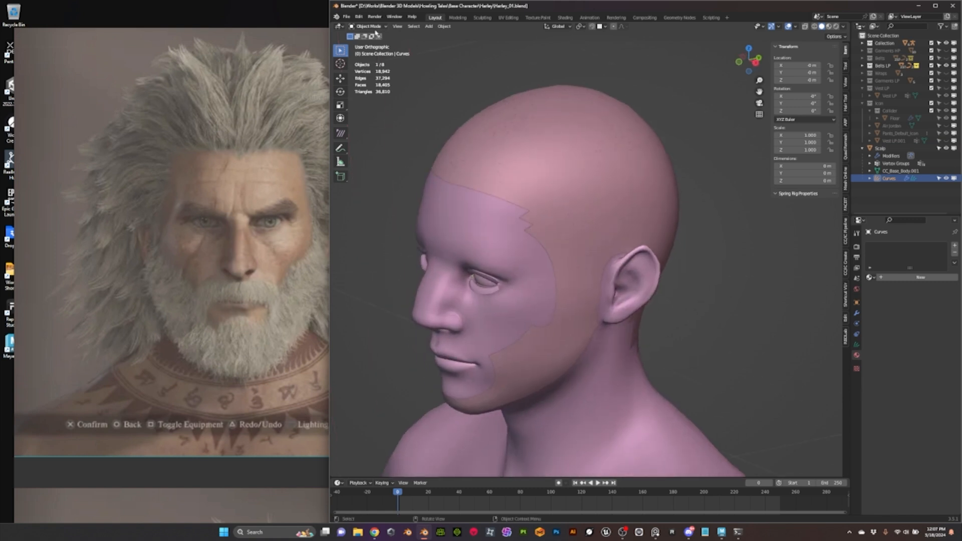
click(370, 26)
click(368, 53)
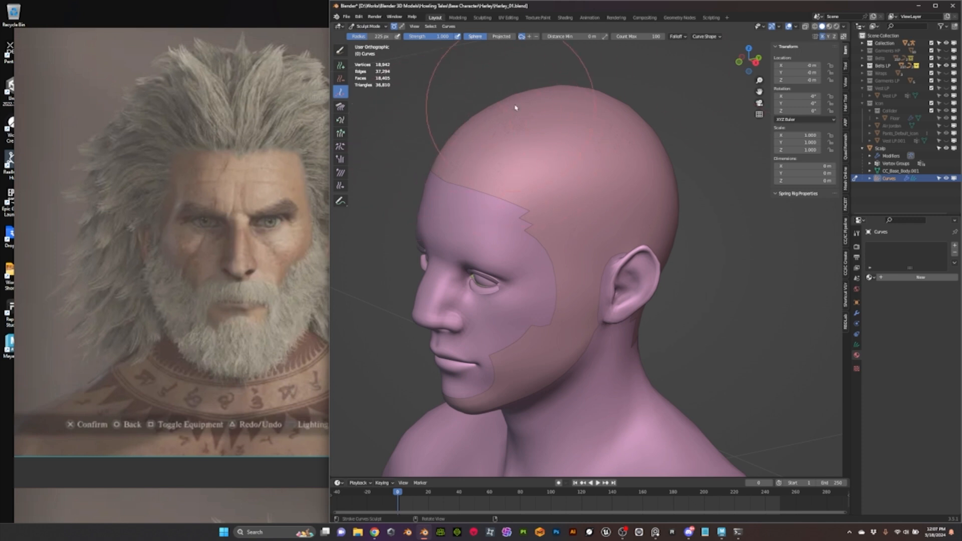
click(340, 65)
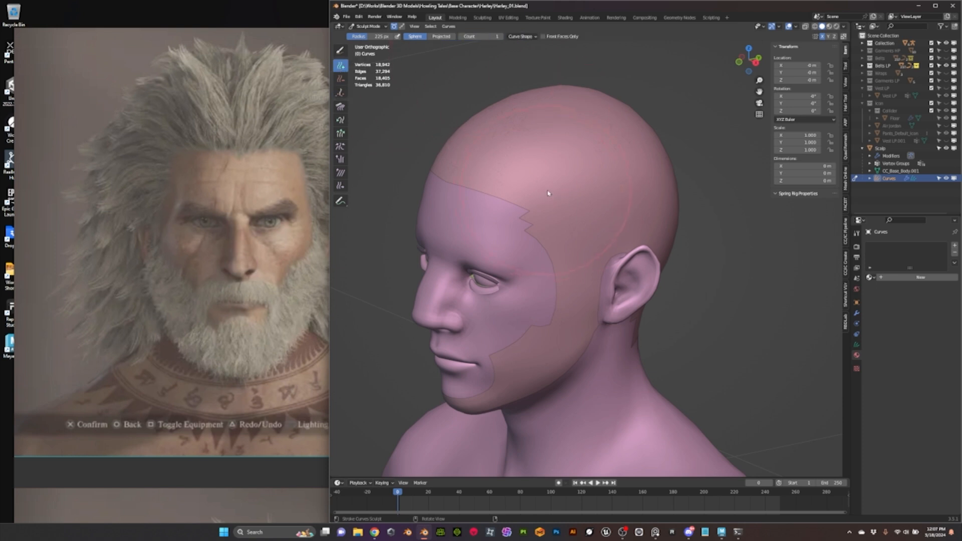
key(f)
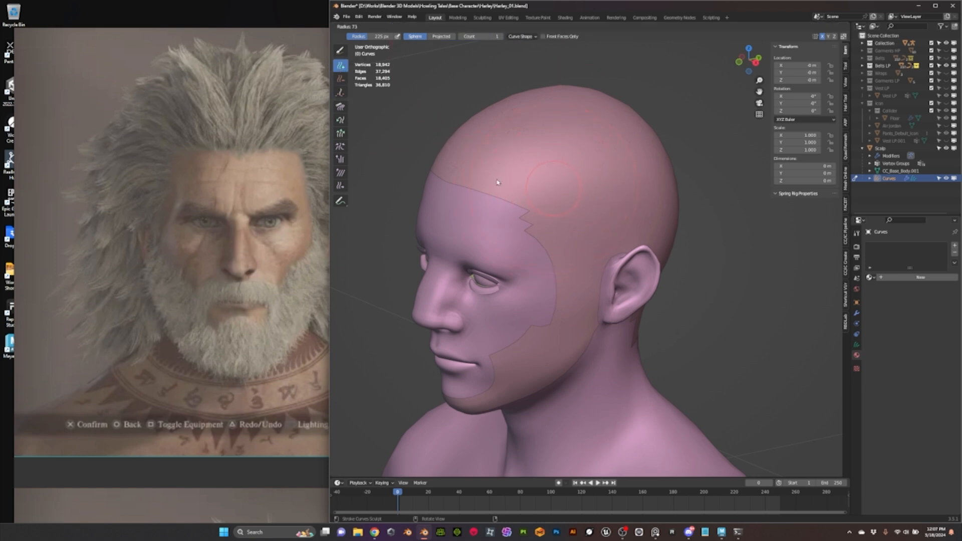
click(491, 177)
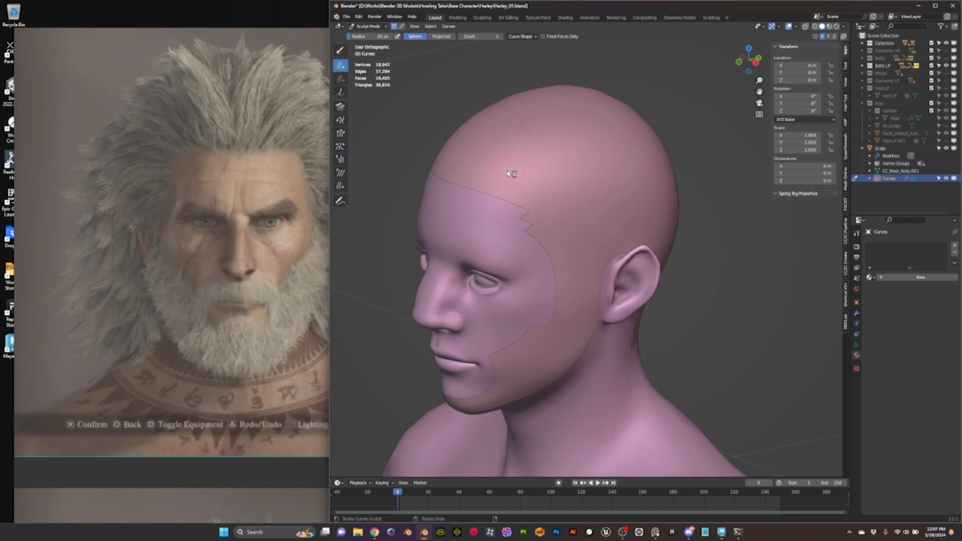
- Set the Add brush's curve shape to a 0.15 m length and set its point count
middle_drag(751, 214, 625, 157)
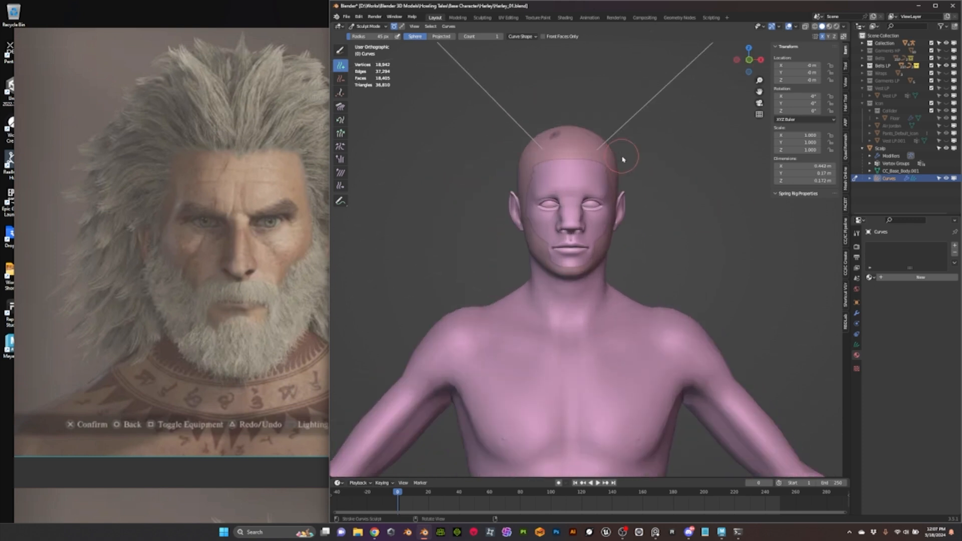
click(521, 36)
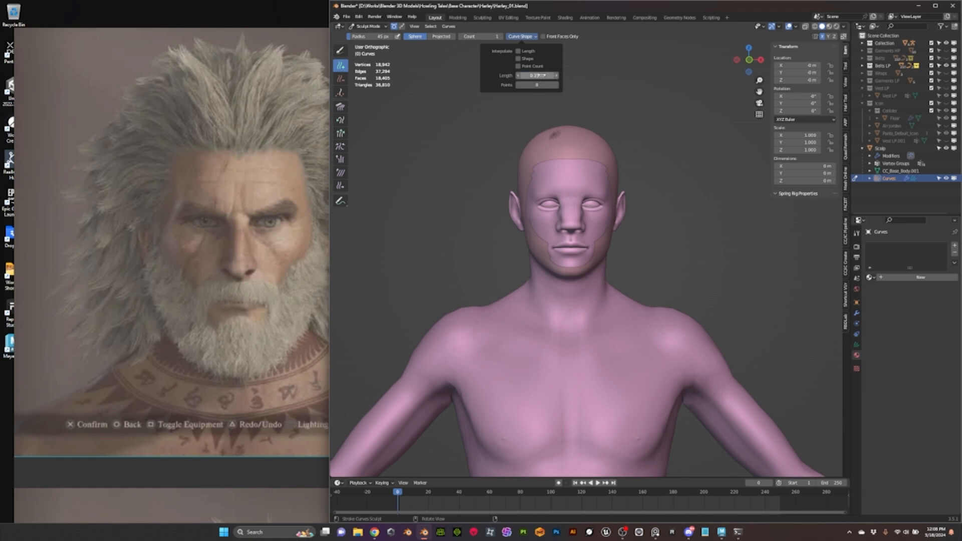
click(537, 84)
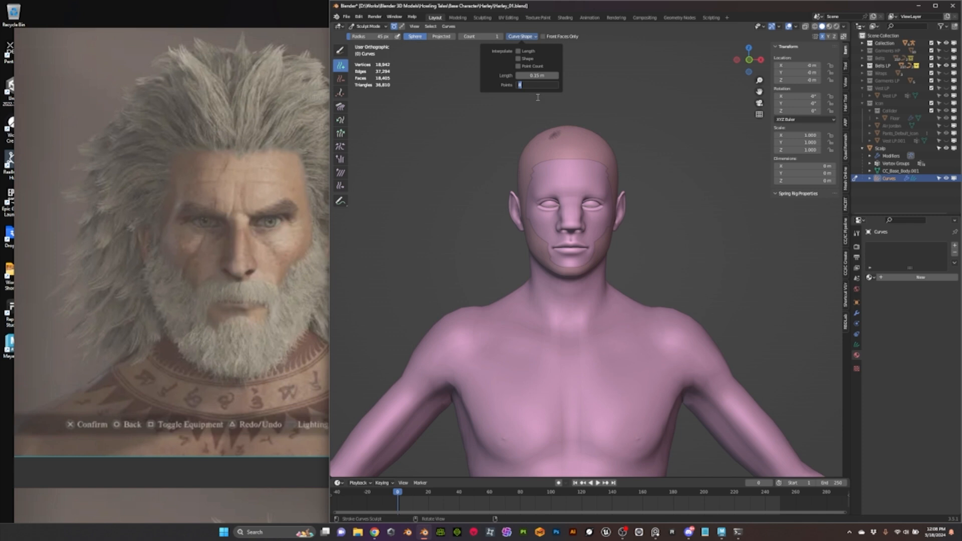
key(Return)
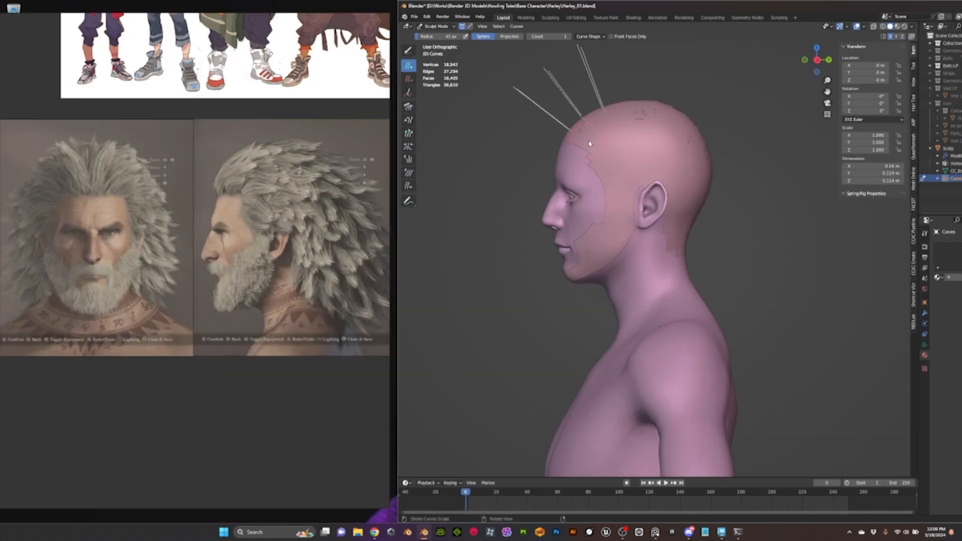
- In the right side view, set the length of new hair strands to 0.15 m
key(KP_1)
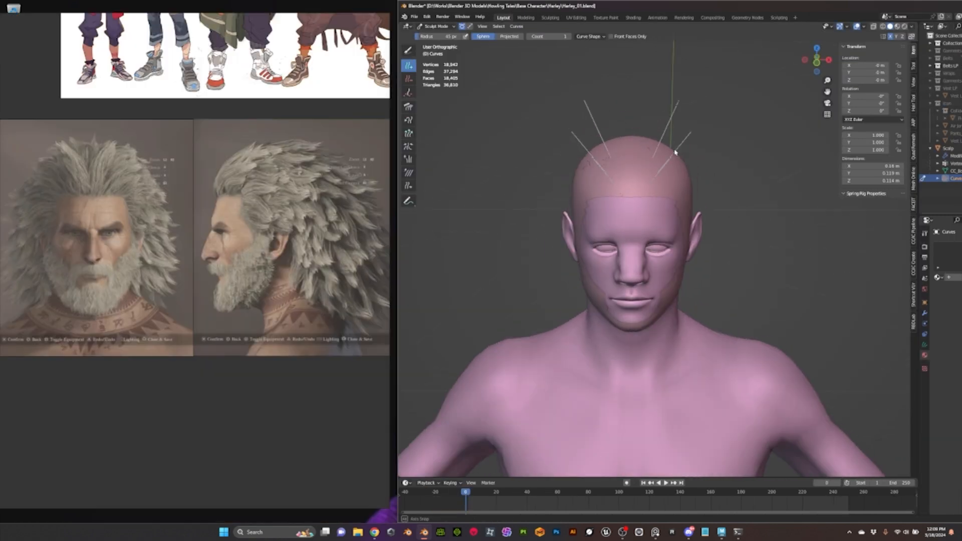
key(KP_3)
scroll(490, 144, up, 3)
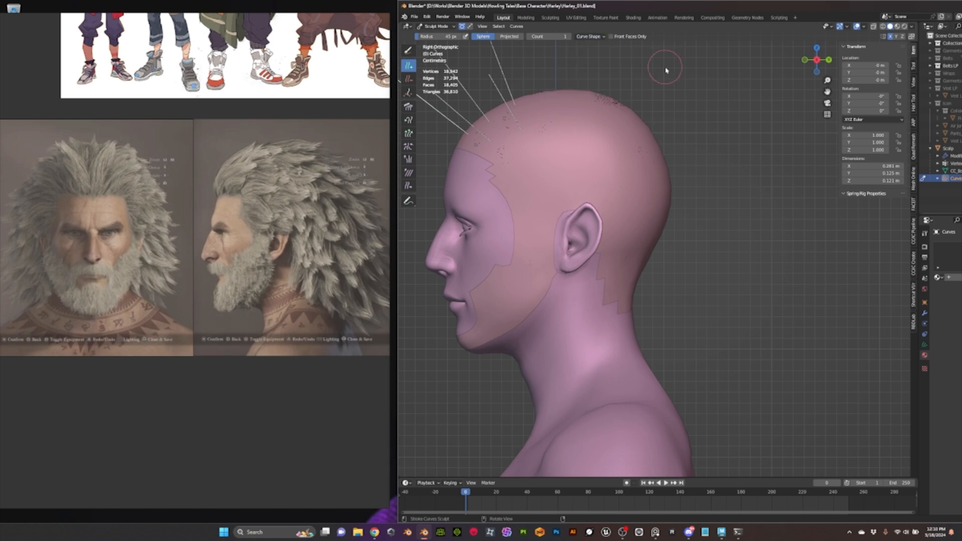
scroll(664, 71, down, 2)
click(591, 36)
click(597, 76)
text(.15)
key(Return)
- Add hair strands spread over the top and crown of the head
click(576, 146)
click(604, 146)
click(633, 153)
click(655, 174)
click(639, 172)
click(617, 157)
click(579, 144)
- Add hair strands down the back of the head to the nape
click(631, 206)
click(623, 218)
click(651, 226)
click(634, 232)
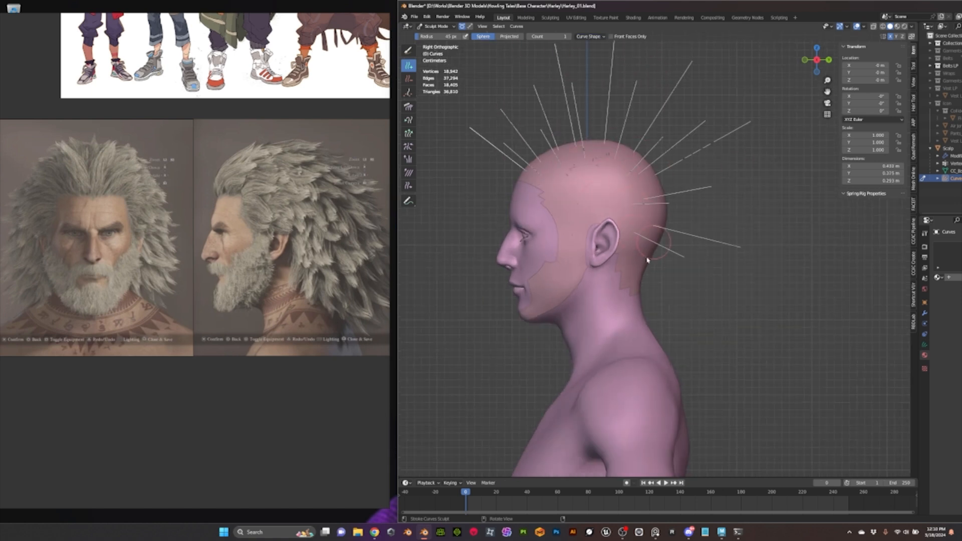
click(633, 248)
click(633, 261)
middle_drag(721, 238, 632, 249)
middle_drag(578, 266, 646, 250)
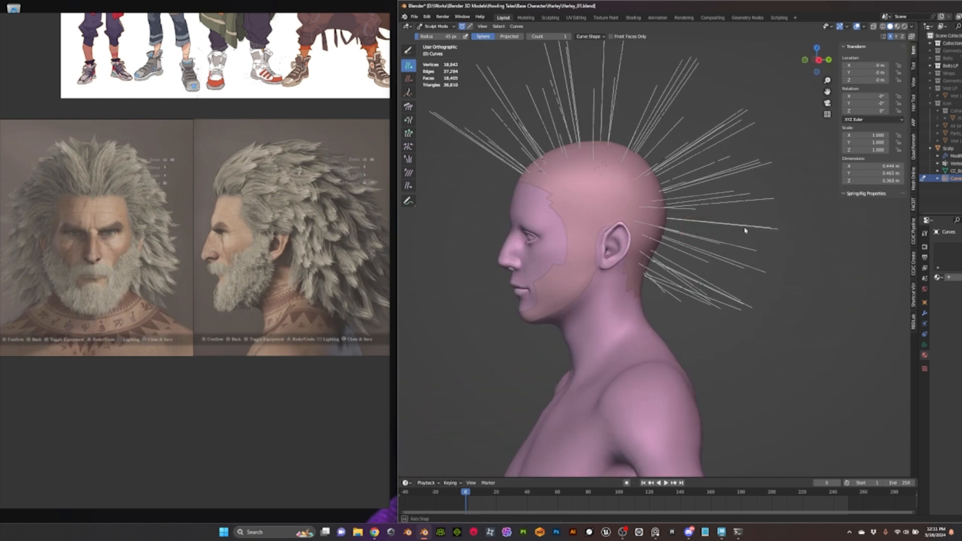
- Edit the strand length in the Add brush's curve shape settings
click(589, 36)
click(615, 77)
key(Return)
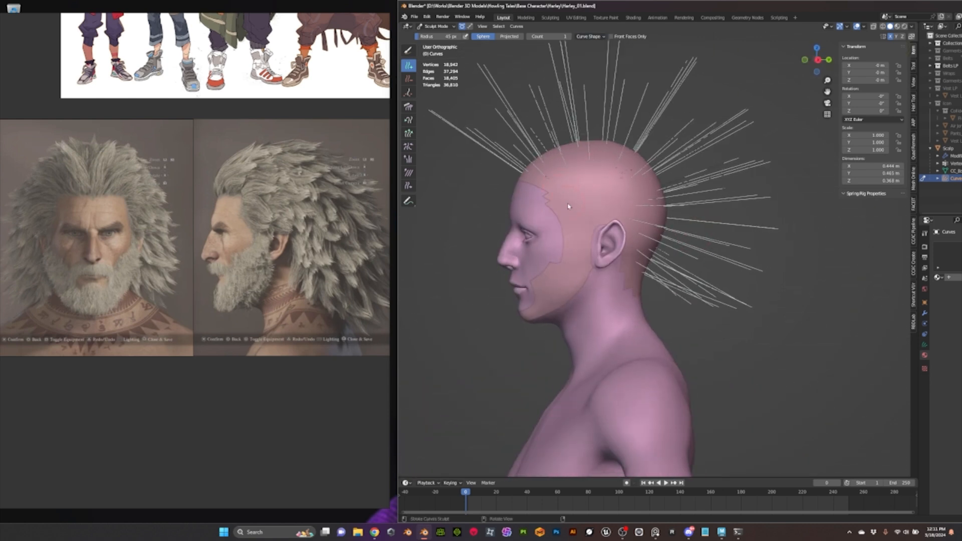
- Comb the strands on top of the head backward in the side view with the Comb brush
middle_drag(630, 195, 753, 211)
key(KP_3)
scroll(629, 217, down, 6)
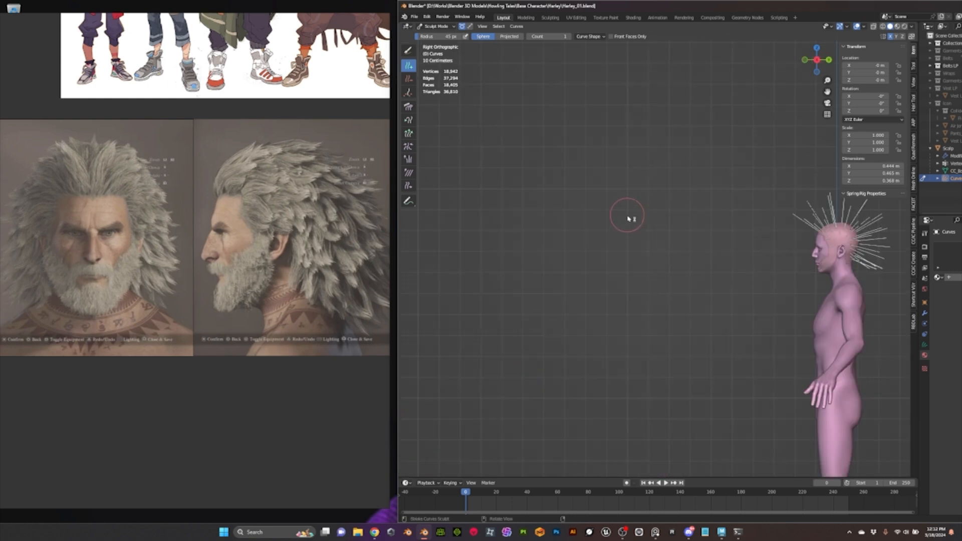
shift+middle_drag(811, 236, 609, 235)
scroll(609, 235, up, 4)
click(436, 27)
click(408, 106)
drag(630, 126, 726, 163)
- Comb the strands on both sides of the head backward in the top view
middle_drag(631, 165, 709, 224)
shift+middle_drag(581, 225, 691, 231)
scroll(691, 230, up, 4)
drag(671, 200, 677, 109)
drag(485, 220, 493, 140)
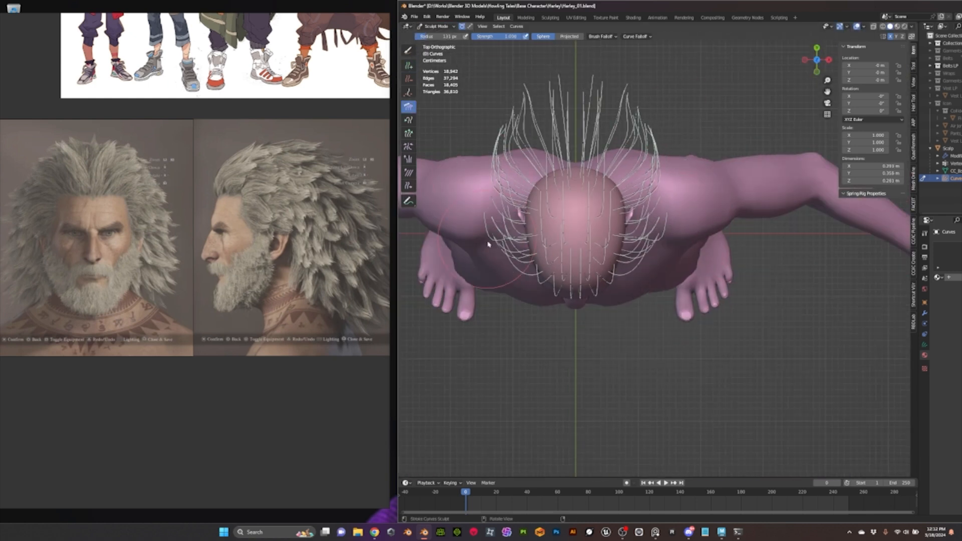
drag(489, 243, 482, 149)
middle_drag(541, 150, 616, 154)
key(KP_3)
scroll(681, 200, down, 4)
shift+middle_drag(681, 203, 646, 446)
scroll(648, 200, up, 4)
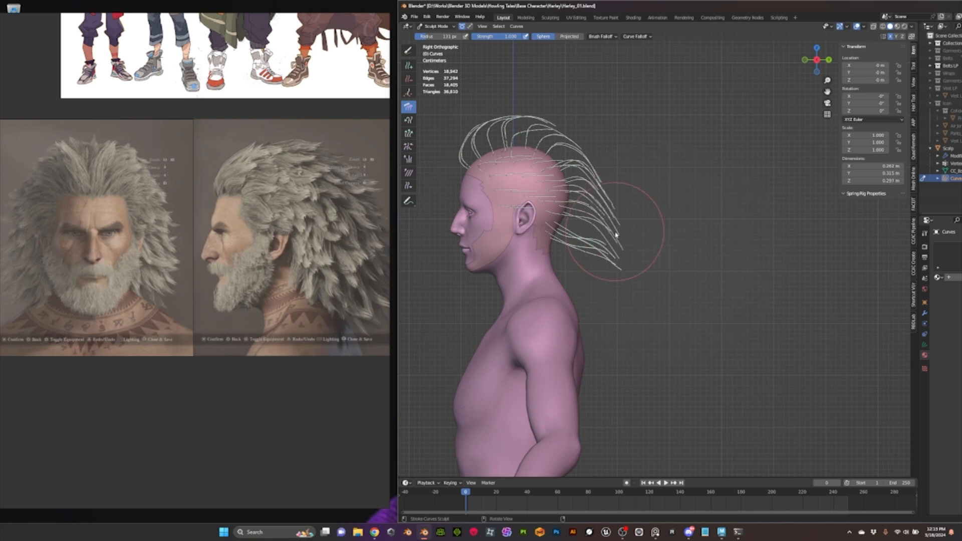
- Comb the back strands downward and the top strands backward with an adjusted Comb brush radius in the side view
drag(601, 231, 594, 240)
key(f)
click(607, 185)
drag(482, 123, 575, 125)
scroll(626, 242, down, 4)
mouse_move(575, 131)
middle_down()
mouse_move(626, 242)
mouse_move(593, 221)
mouse_move(596, 155)
middle_up()
scroll(592, 221, up, 4)
key(f)
middle_drag(273, 184, 274, 180)
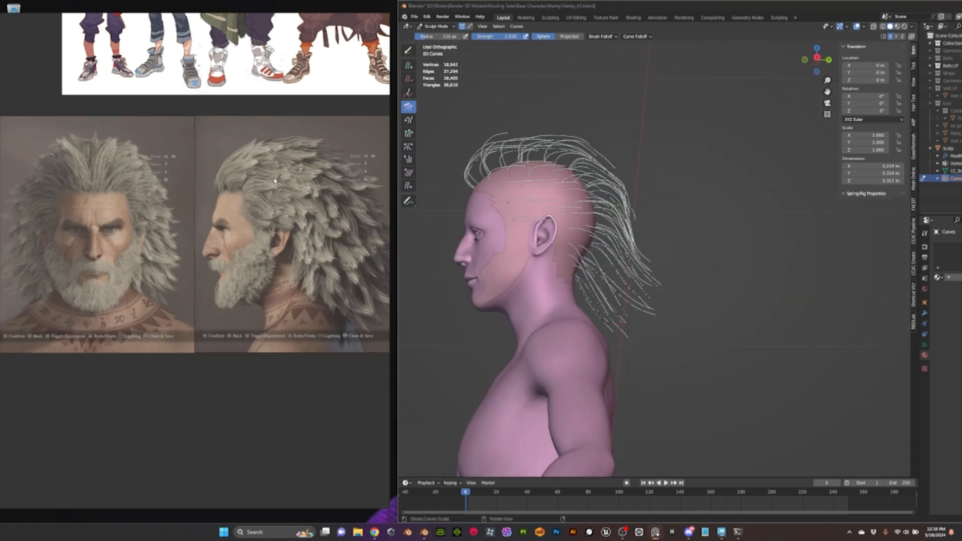
middle_drag(702, 135, 684, 208)
mouse_move(648, 181)
middle_down()
mouse_move(626, 241)
mouse_move(687, 221)
middle_up()
- Check the combed guide strands in Object Mode and from several angles
key(ctrl+Tab)
scroll(686, 221, up, 5)
click(576, 155)
click(611, 97)
click(610, 97)
key(ctrl+Tab)
scroll(610, 97, down, 4)
mouse_move(611, 97)
middle_down()
mouse_move(596, 142)
mouse_move(522, 178)
mouse_move(631, 259)
mouse_move(508, 258)
mouse_move(631, 234)
mouse_move(627, 142)
mouse_move(609, 275)
mouse_move(564, 170)
mouse_move(629, 260)
mouse_move(599, 155)
mouse_move(621, 234)
mouse_move(704, 267)
mouse_move(582, 149)
mouse_move(582, 247)
mouse_move(676, 197)
middle_up()
scroll(508, 258, up, 4)
key(f)
scroll(564, 170, down, 3)
scroll(599, 155, up, 4)
click(408, 133)
click(408, 106)
scroll(582, 247, down, 3)
- Leave curve sculpting and arrange the workspace with wider modifier properties and an asset browser in place of the timeline
key(ctrl+Tab)
drag(918, 150, 820, 150)
click(826, 313)
drag(636, 477, 636, 359)
click(406, 364)
click(621, 316)
- Add Interpolate Hair Curves from the Hair assets to the guide curves, with Scalp as the surface and a density of 1000
click(420, 404)
scroll(535, 457, down, 1)
drag(507, 446, 578, 151)
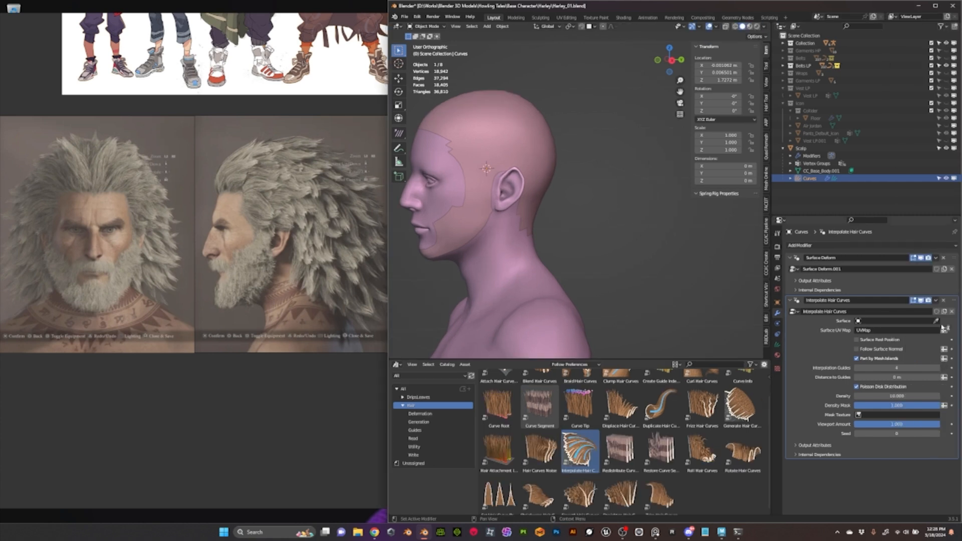
click(935, 320)
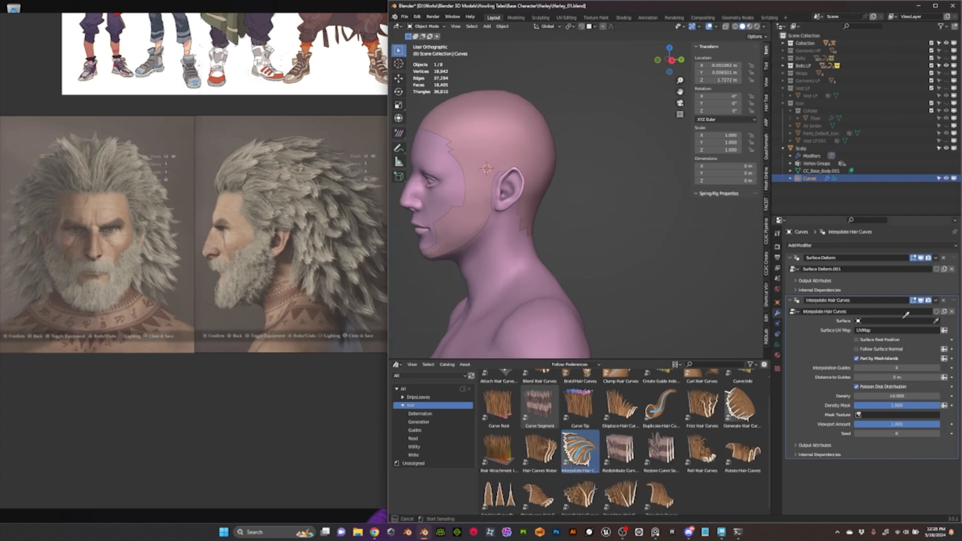
click(801, 147)
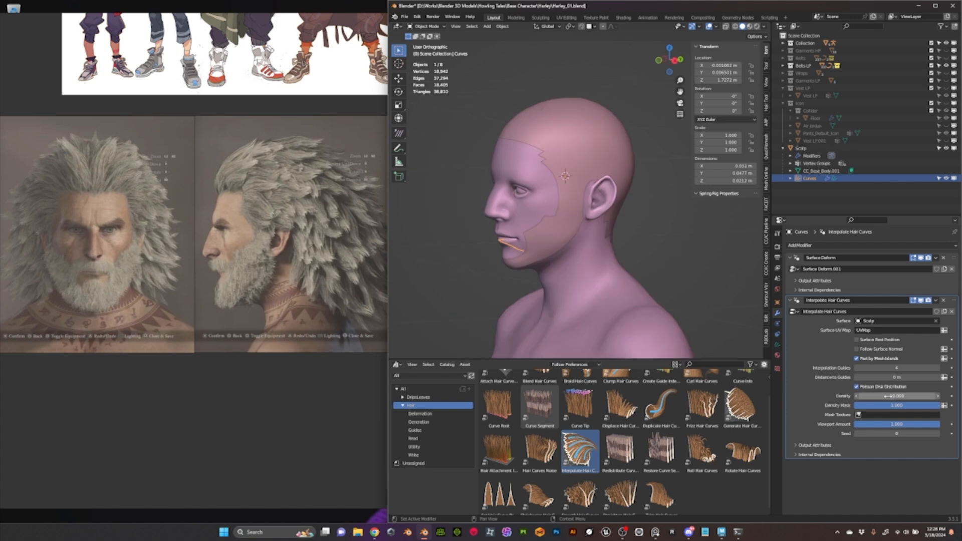
click(889, 395)
text(1000)
key(Return)
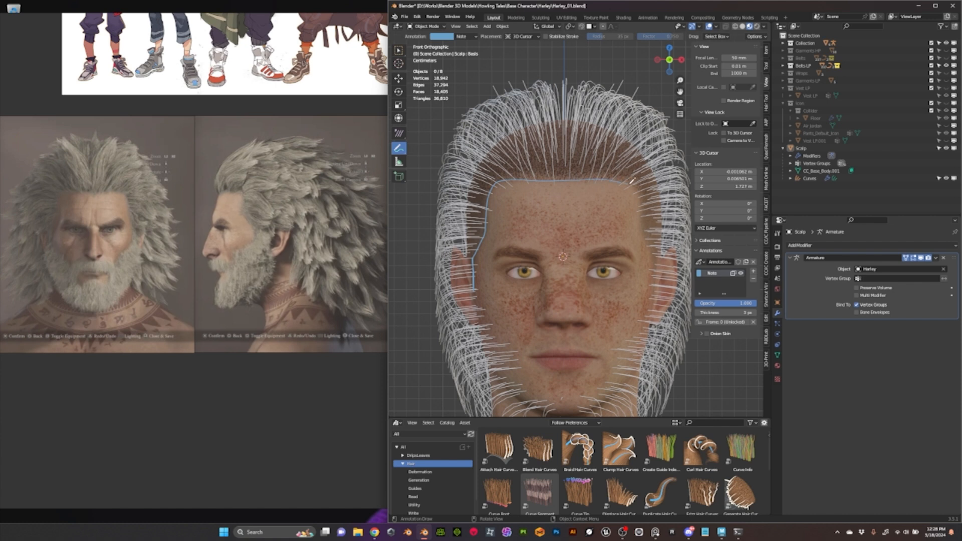
- Annotate the hairline around the temple, ear and nape in the right side view
key(KP_3)
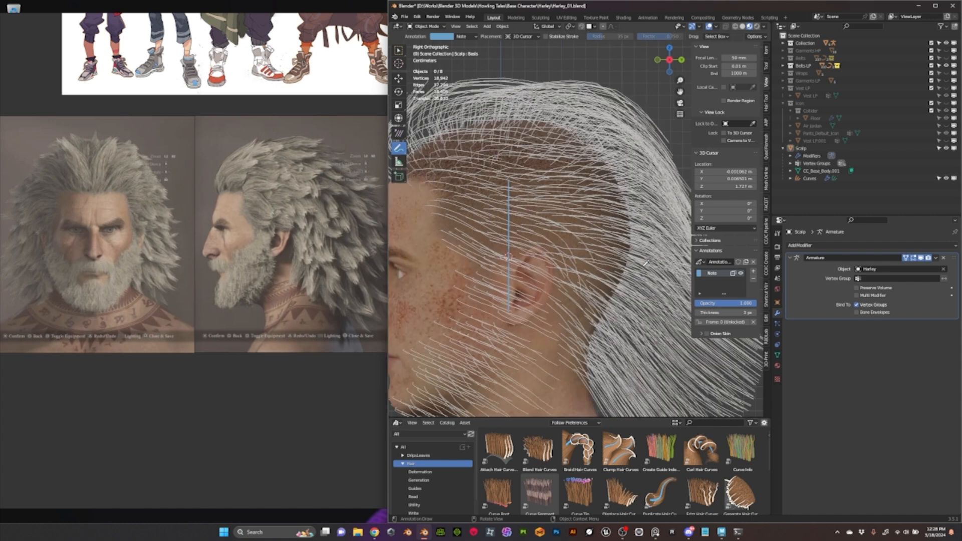
shift+middle_drag(421, 184, 486, 181)
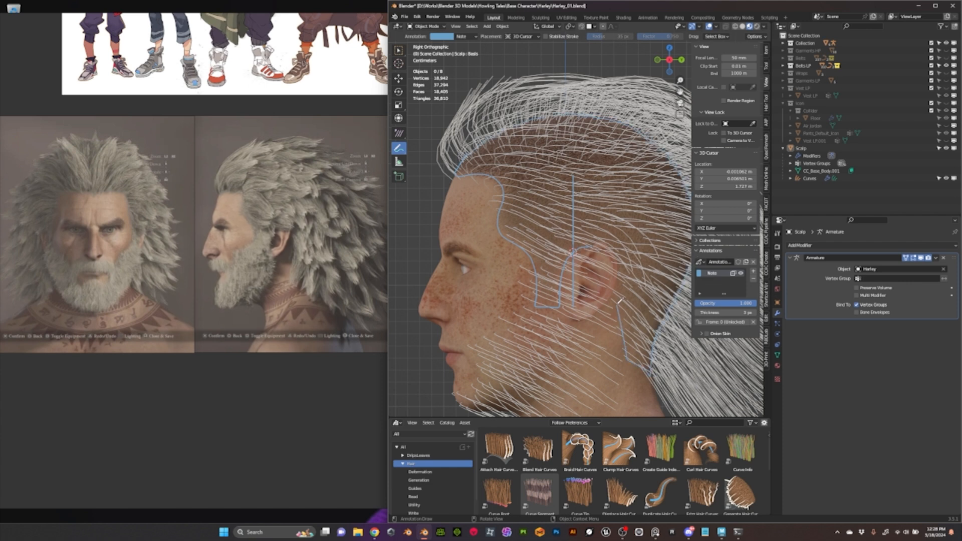
middle_drag(643, 276, 595, 198)
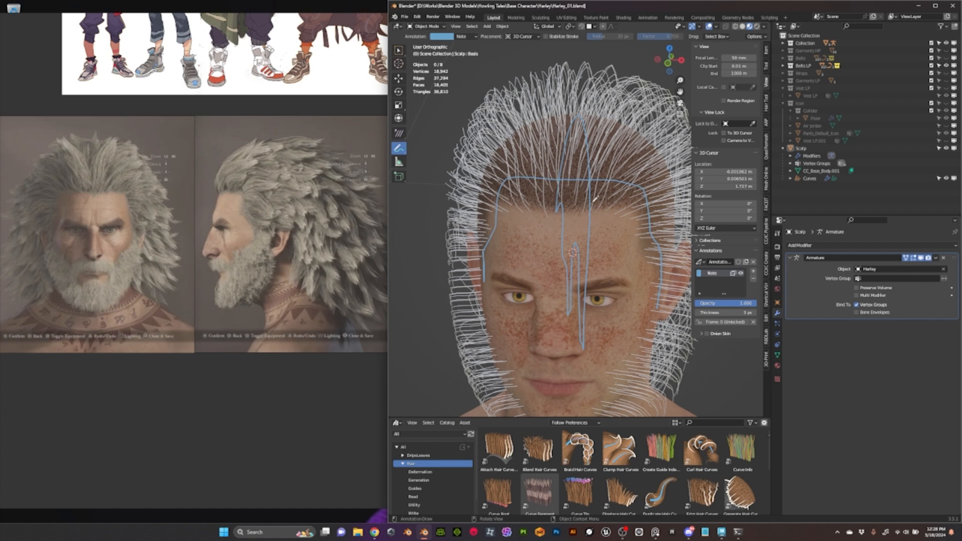
- Put the scalp mesh into Weight Paint mode and give it a vertex group named Density
click(434, 26)
click(439, 70)
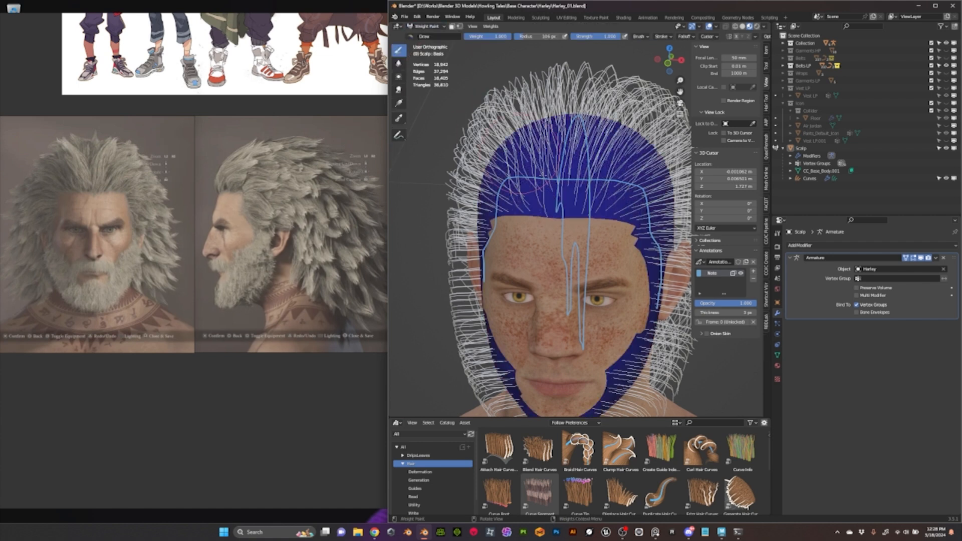
key(KP_1)
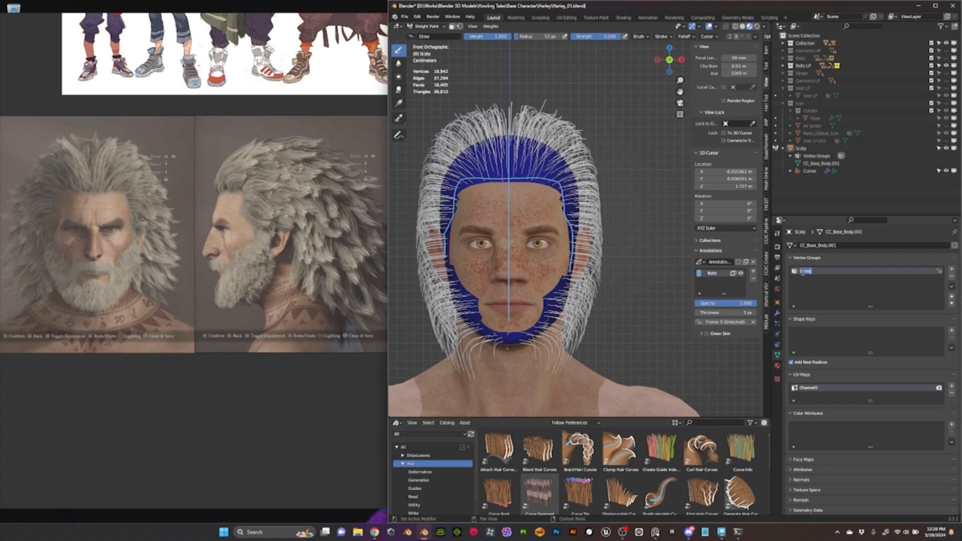
key(Caps_Lock)
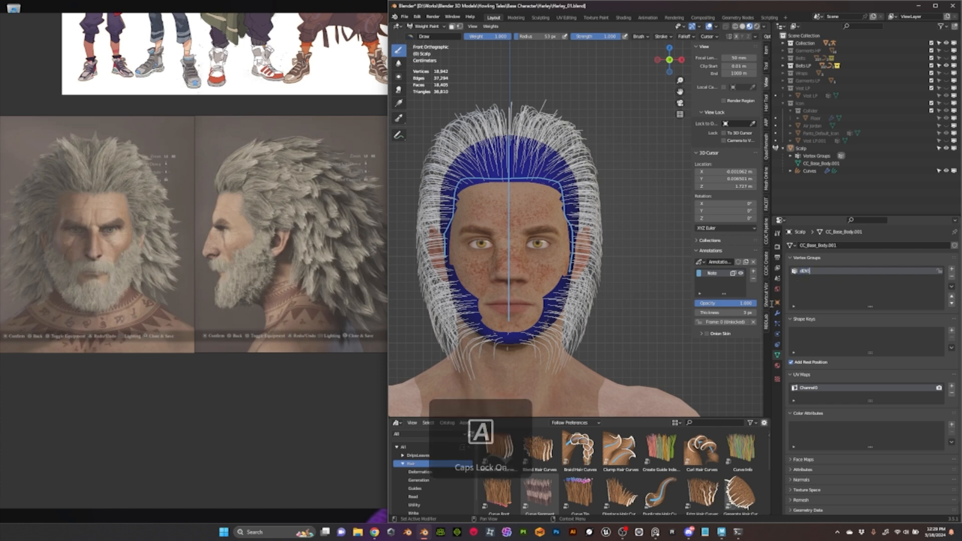
text(ITY)
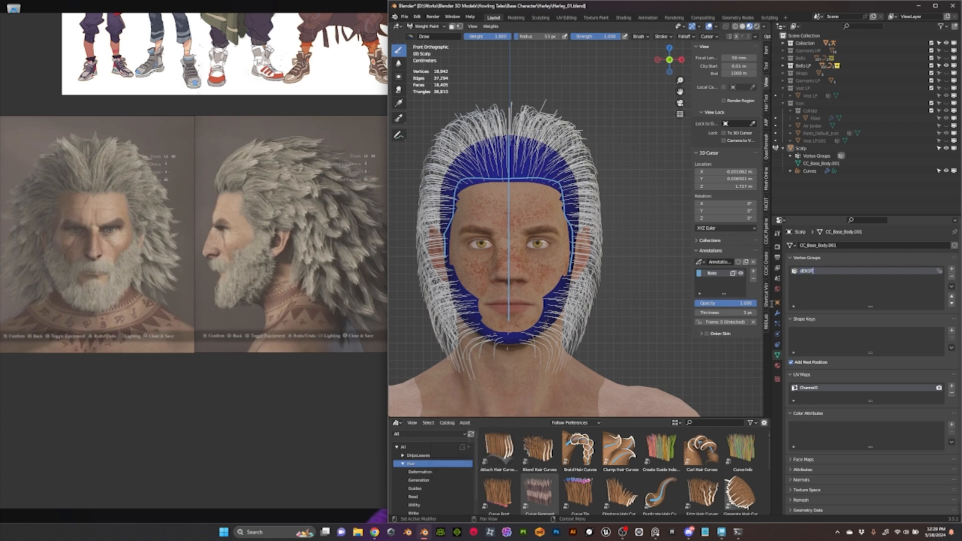
key(BackSpace)
key(Caps_Lock)
text(ens)
- Paint full weight over the scalp inside the annotated hairline from the front and both sides
drag(509, 150, 556, 173)
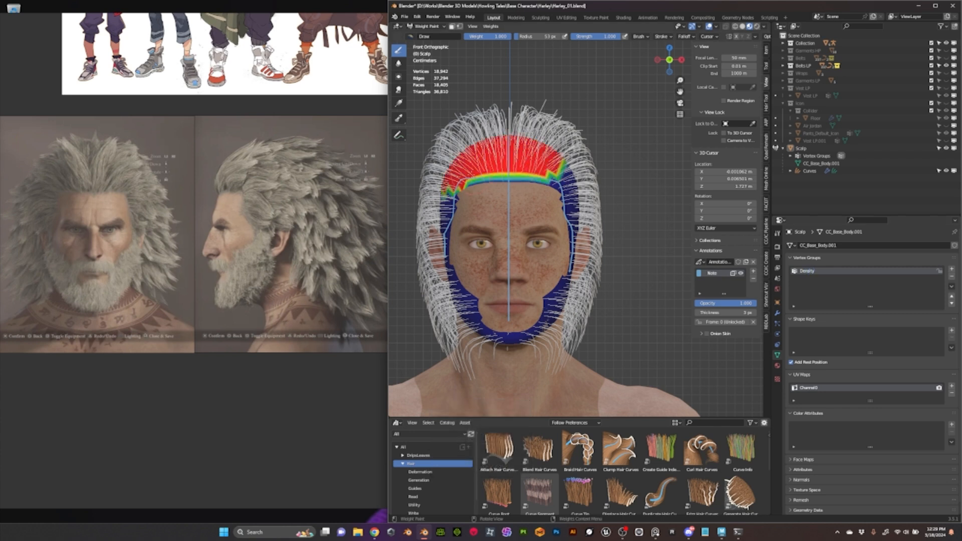
key(KP_3)
drag(516, 200, 566, 225)
key(ctrl+KP_3)
mouse_move(485, 250)
mouse_down()
mouse_move(479, 271)
mouse_move(551, 215)
mouse_up()
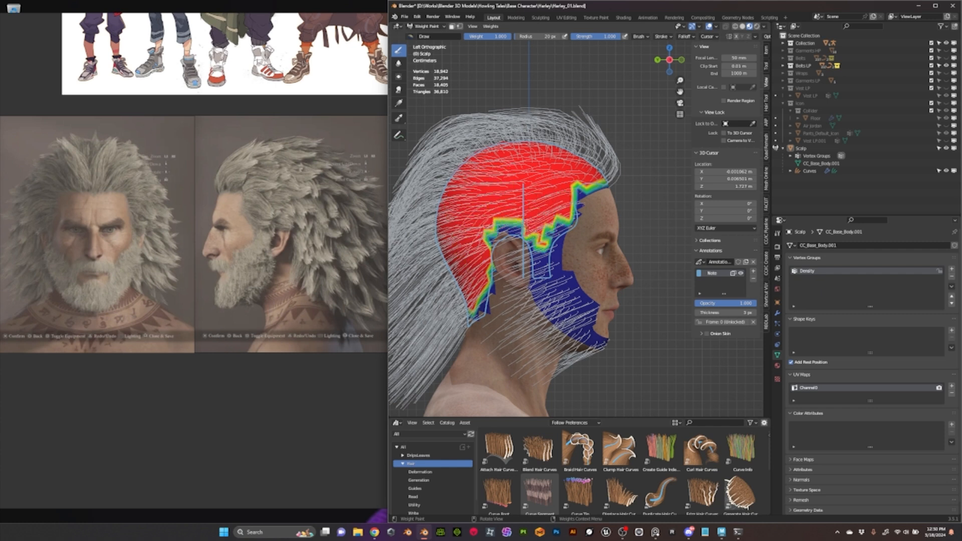
- Return to Object Mode and assign the Density attribute as the Density Mask of the hair curves' interpolation
middle_drag(566, 226, 486, 235)
key(ctrl+Tab)
click(398, 50)
click(742, 26)
click(576, 165)
click(777, 313)
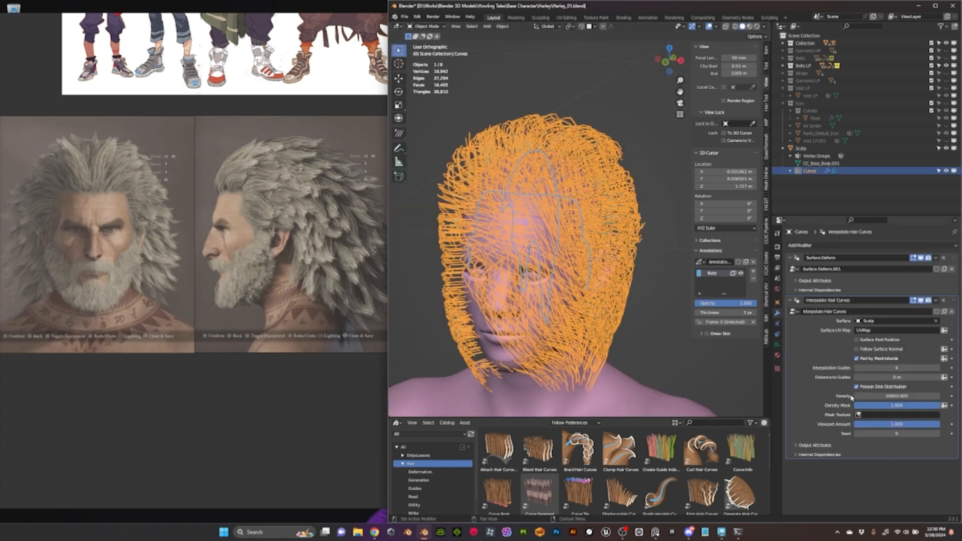
click(944, 405)
click(871, 405)
text(Dens)
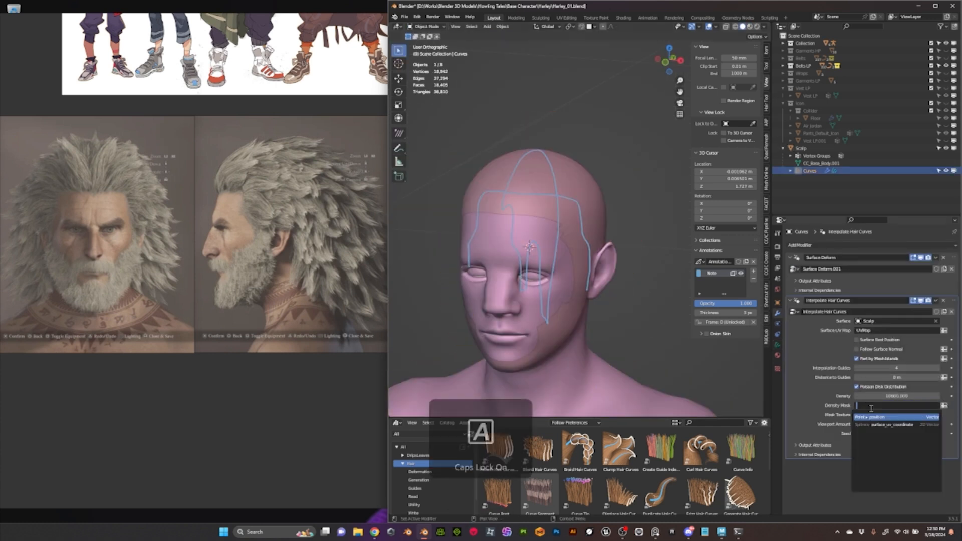
key(Return)
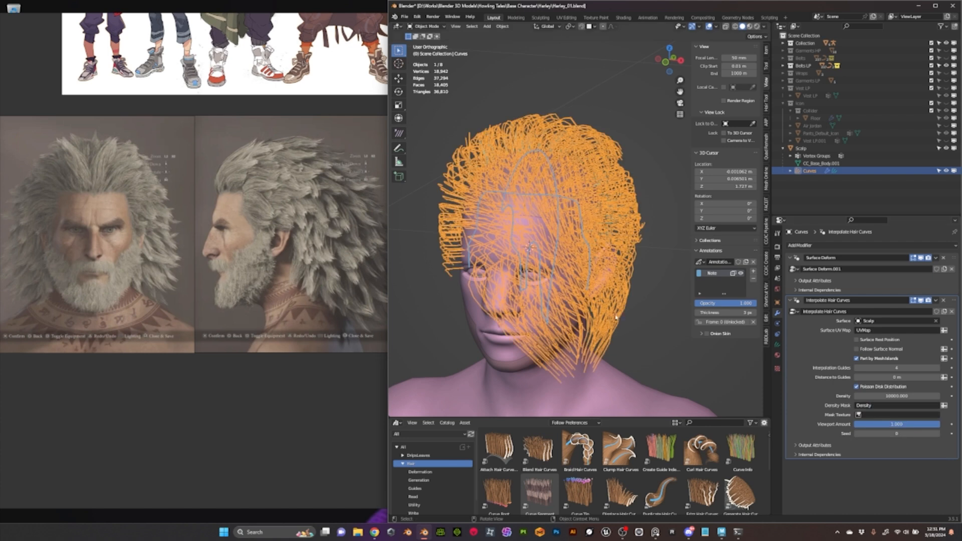
- Add the Clump Hair Curves asset to the hair
click(651, 270)
middle_drag(651, 268, 582, 274)
scroll(582, 275, down, 3)
scroll(581, 273, up, 2)
click(585, 272)
drag(620, 449, 602, 257)
middle_drag(602, 258, 701, 280)
scroll(852, 388, down, 3)
- Set the interpolation's Distance to Guides to 0.05 m while the clump modifier is hidden in the viewport
click(872, 316)
text(0.01)
key(Return)
click(920, 404)
click(872, 316)
middle_drag(641, 280, 631, 251)
text(0.05)
key(Return)
click(874, 316)
click(646, 251)
click(562, 184)
click(616, 193)
middle_drag(646, 193, 549, 176)
click(566, 176)
- Show the Clump Hair Curves modifier in the viewport again and view the hair from another angle
click(920, 404)
click(667, 281)
middle_drag(591, 286, 637, 232)
click(566, 175)
scroll(871, 425, down, 2)
- Turn off Existing Guide Map in the clump modifier and set its Guide Distance to 0.025 m
click(857, 414)
click(896, 394)
text(0.01)
key(Return)
click(896, 395)
text(0.05)
key(Return)
click(629, 131)
middle_drag(496, 201, 516, 221)
click(864, 394)
text(0.025)
key(Return)
- Raise the density of the interpolated hair to 100000
middle_drag(551, 251, 576, 251)
scroll(879, 351, up, 1)
click(879, 320)
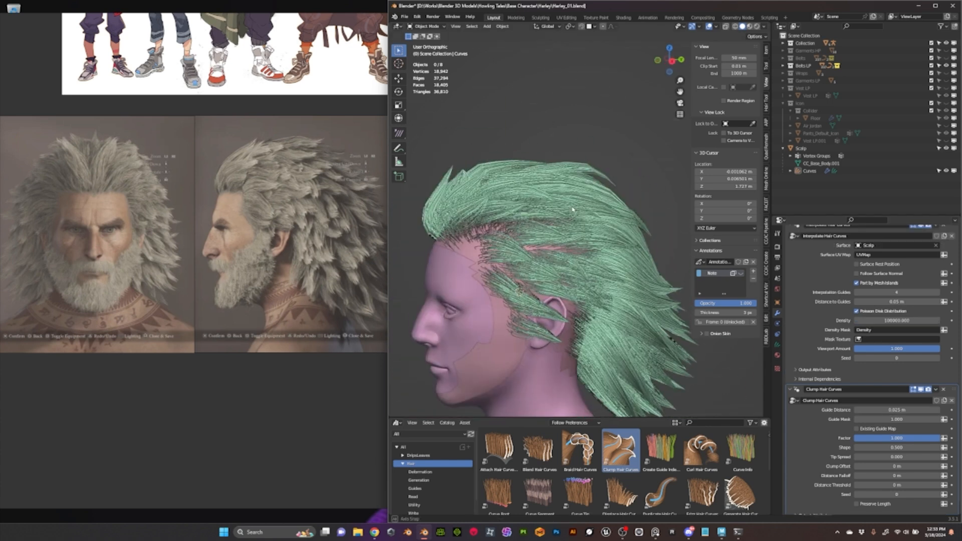
scroll(560, 183, down, 3)
middle_drag(560, 183, 578, 258)
scroll(578, 258, up, 3)
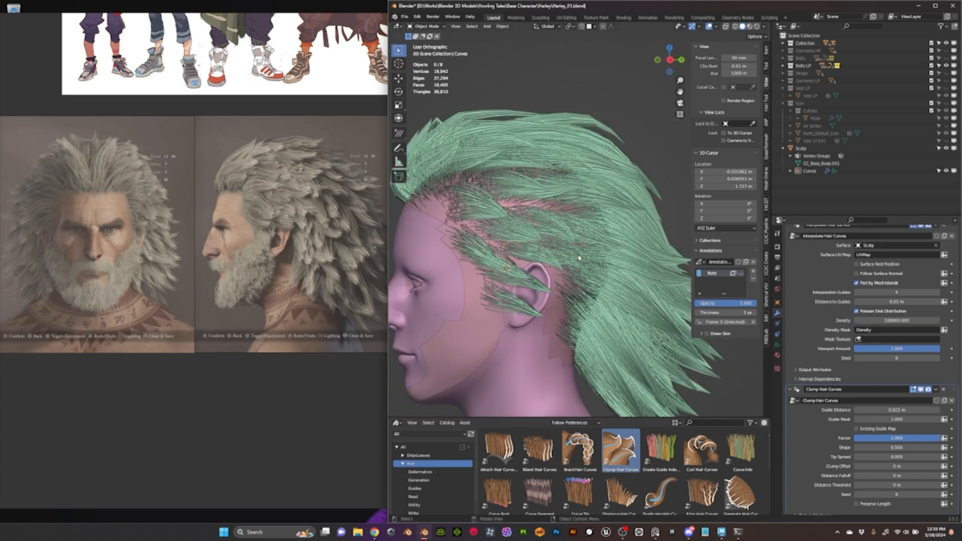
- Add a second Clump Hair Curves modifier with a Guide Distance of 0.005 m
scroll(578, 258, down, 2)
double_click(897, 404)
text(0.005)
key(Return)
mouse_move(556, 90)
middle_down()
mouse_move(603, 95)
mouse_move(560, 94)
middle_up()
click(596, 200)
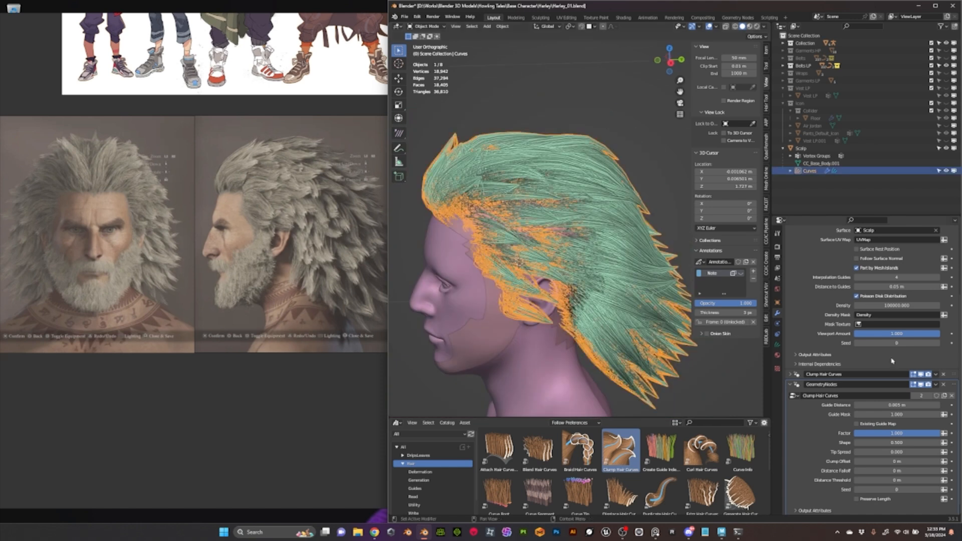
- Try a Clump Offset of 0.02 m on the first clump modifier
scroll(893, 361, down, 1)
click(789, 365)
scroll(881, 370, down, 3)
drag(891, 381, 906, 380)
middle_drag(561, 200, 608, 202)
drag(897, 381, 892, 380)
text(.02)
key(Return)
- Hide the viewport overlays and set the first clump modifier's Distance Falloff to 0.1 m
click(708, 26)
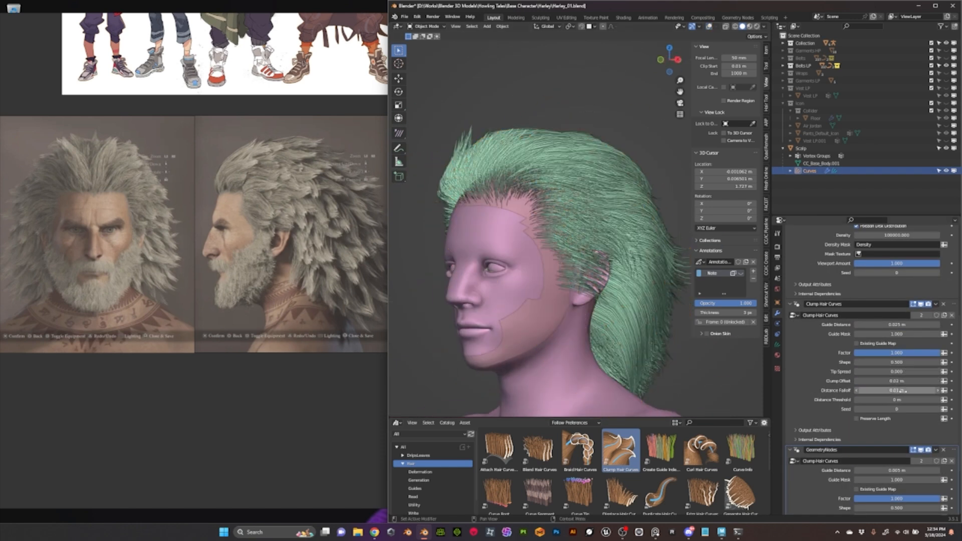
double_click(897, 390)
text(0.01\)
key(Return)
double_click(896, 390)
text(0.1)
key(Return)
key(BackSpace)
double_click(898, 391)
text(0.01)
double_click(898, 391)
text(0.1)
middle_drag(645, 316, 666, 320)
middle_drag(732, 406, 666, 404)
- Add the Frizz Hair Curves asset to the hair and collapse the modifier panels
scroll(676, 465, down, 2)
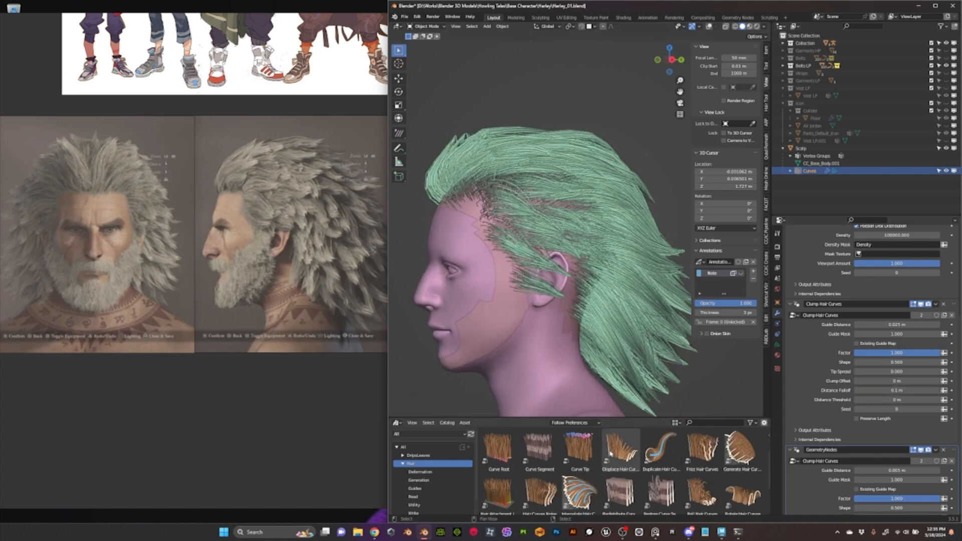
scroll(698, 461, up, 1)
drag(701, 448, 636, 301)
key(a)
key(a)
text(0)
key(Return)
middle_drag(566, 290, 595, 288)
- Move the Frizz Hair Curves modifier above the clump modifiers and hide it in the viewport
drag(953, 421, 954, 398)
middle_drag(556, 288, 531, 284)
click(920, 400)
- Add the Hair Curves Noise asset to the hair and place its modifier above the clump modifiers
scroll(661, 474, down, 1)
drag(539, 480, 576, 300)
middle_drag(576, 300, 651, 301)
key(a)
key(a)
key(a)
drag(954, 340, 957, 321)
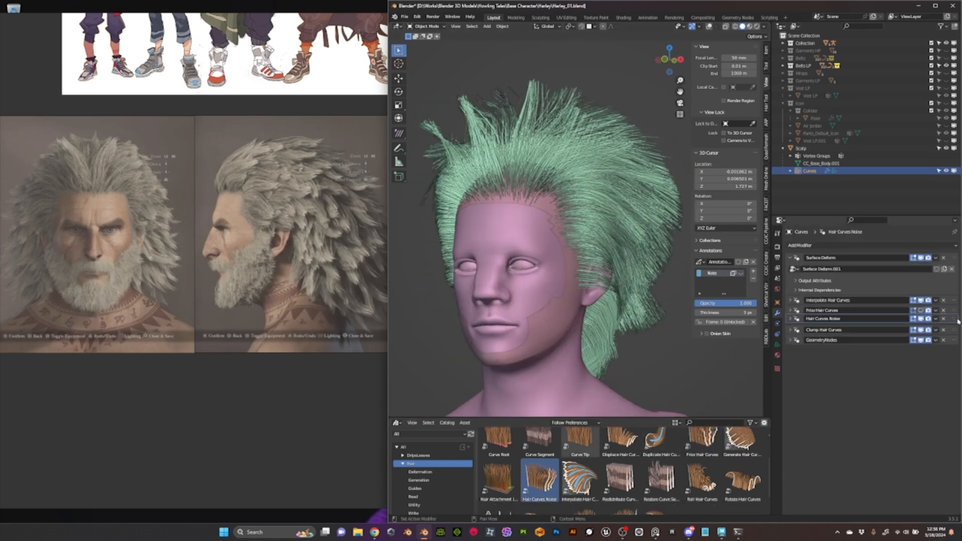
- Toggle the viewport display of the Clump Hair Curves and GeometryNodes modifiers, and enter 0.001 in the hair noise modifier
middle_drag(561, 296, 611, 296)
drag(920, 329, 920, 340)
middle_drag(636, 295, 546, 293)
key(a)
double_click(869, 360)
text(0.001)
key(Return)
middle_drag(646, 275, 621, 265)
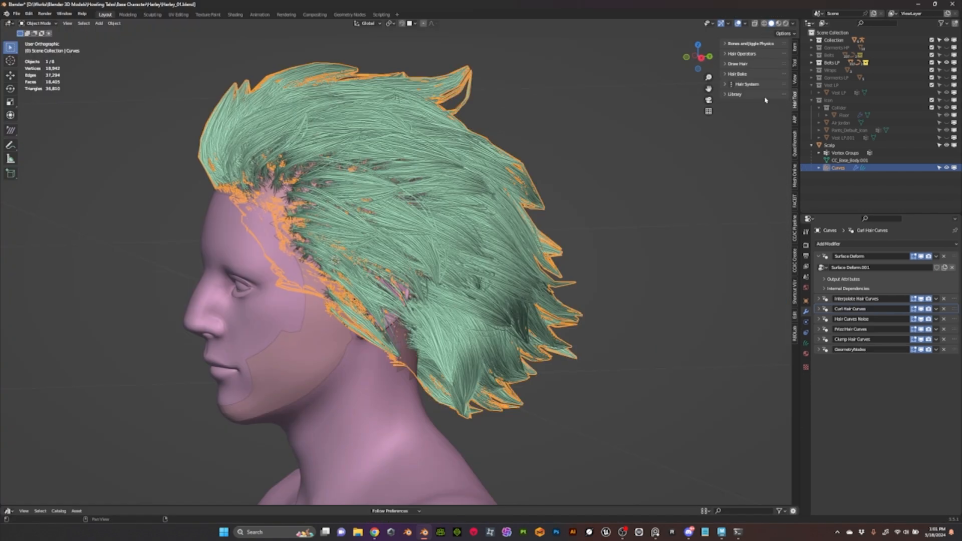
- Expand the Hair System settings and add a generator sub-system to the curves
click(726, 84)
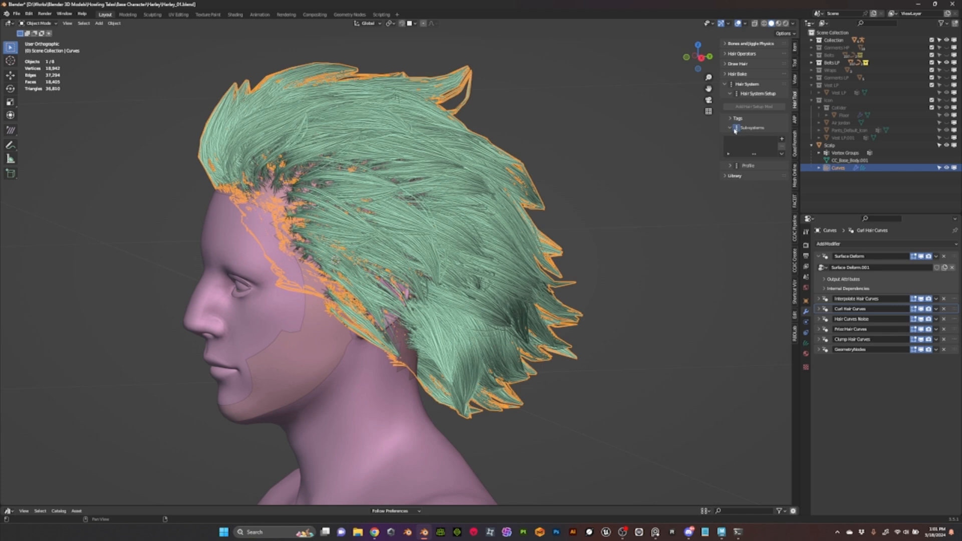
click(781, 140)
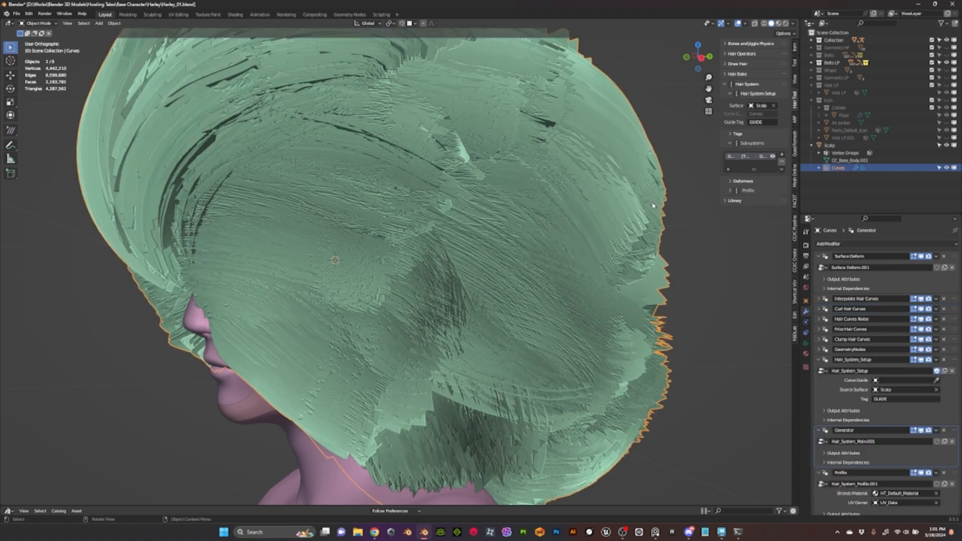
scroll(601, 195, down, 5)
scroll(544, 183, up, 1)
middle_drag(564, 190, 465, 194)
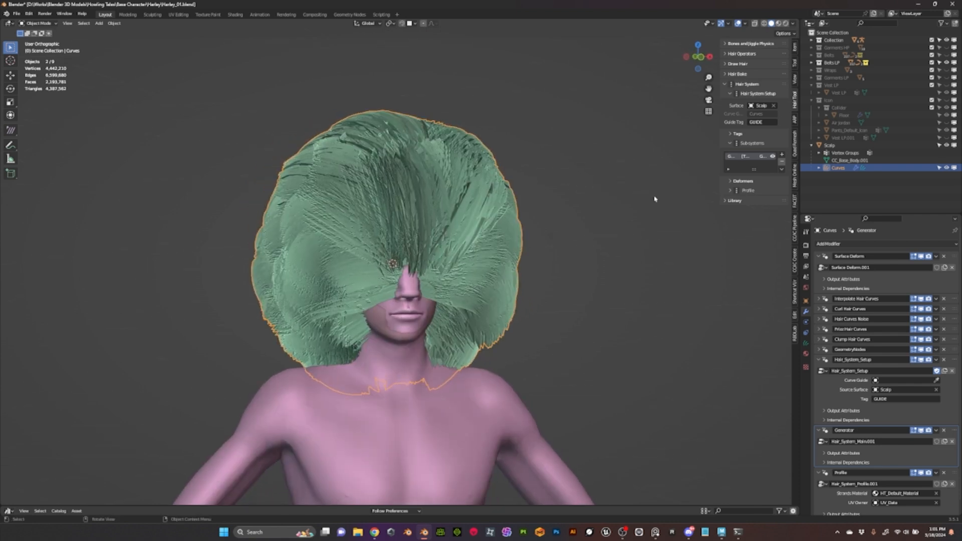
- Hide the Interpolate Hair Curves modifier in the viewport and enable Remove Parent Strands for the generator
click(921, 299)
scroll(597, 270, up, 3)
middle_drag(600, 269, 645, 240)
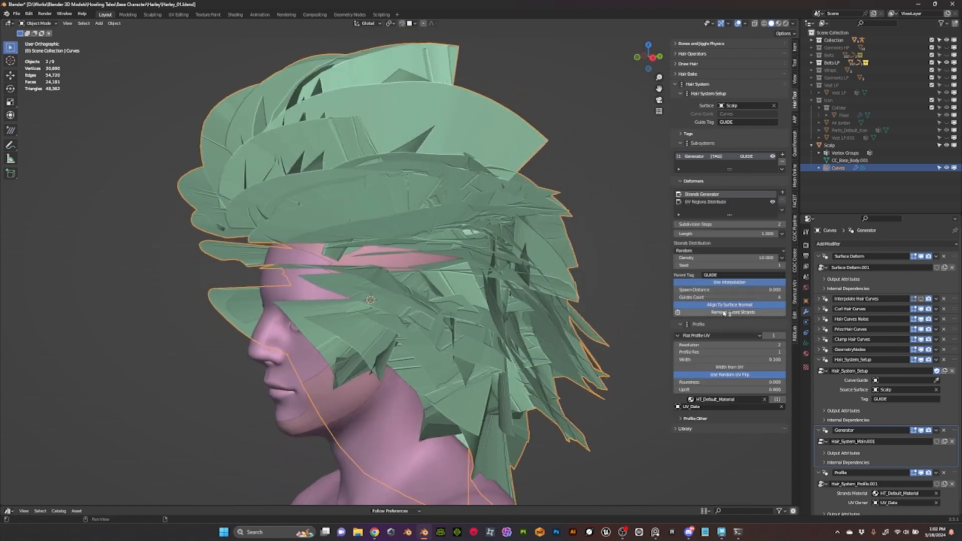
click(724, 312)
middle_drag(556, 283, 625, 271)
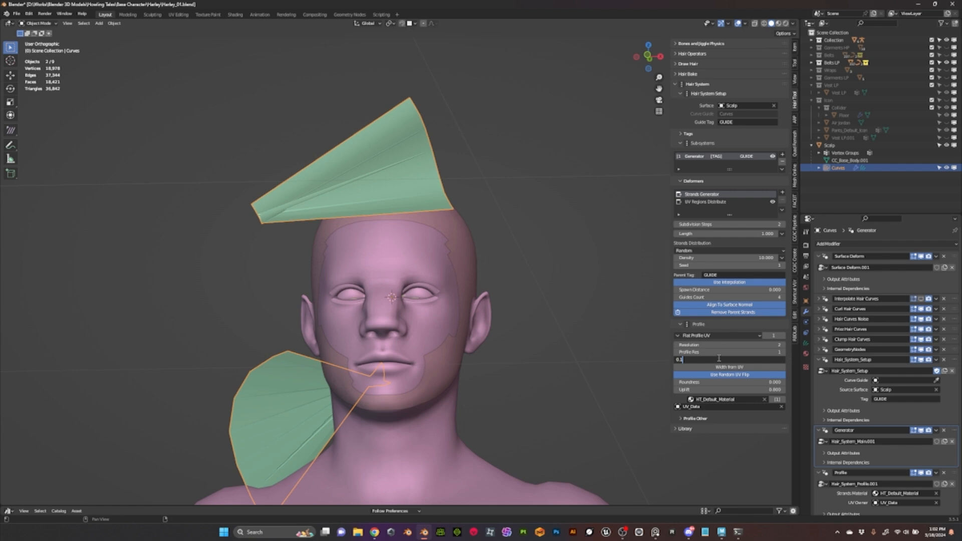
- Set the hair card profile width to 0.015 and the strand density to 10000
key(Return)
middle_drag(556, 300, 520, 292)
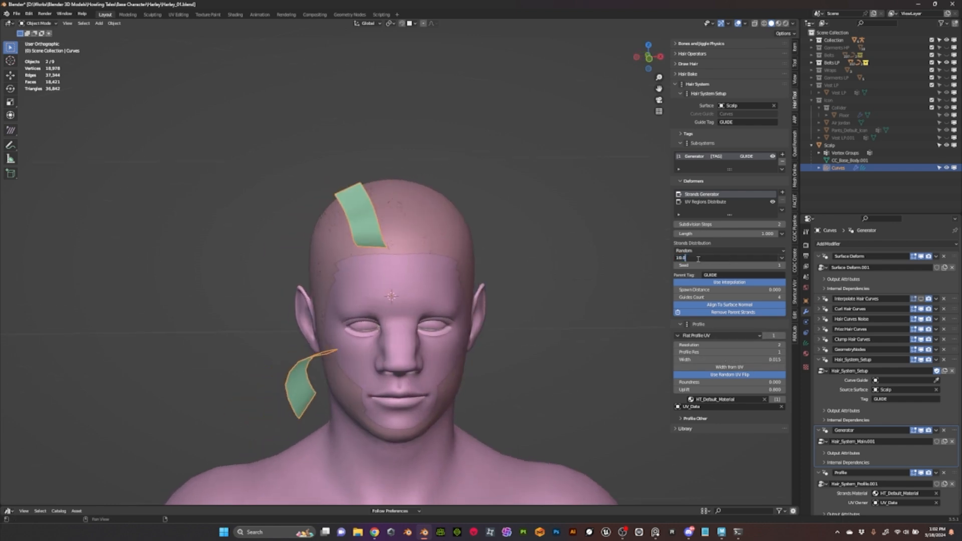
key(Return)
middle_drag(481, 281, 524, 282)
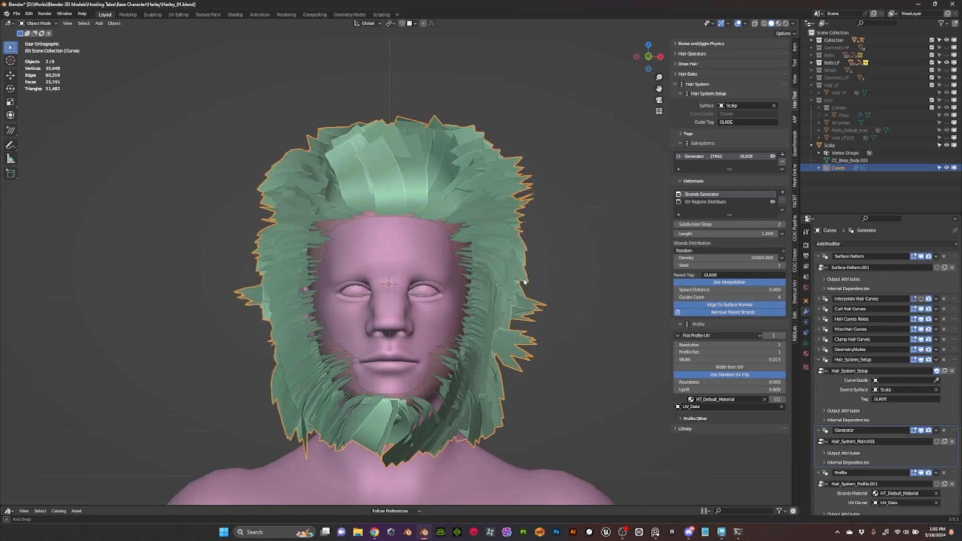
- Try the hair cards without Align To Surface Normal and restore the option
click(724, 306)
middle_drag(596, 285, 541, 260)
click(731, 307)
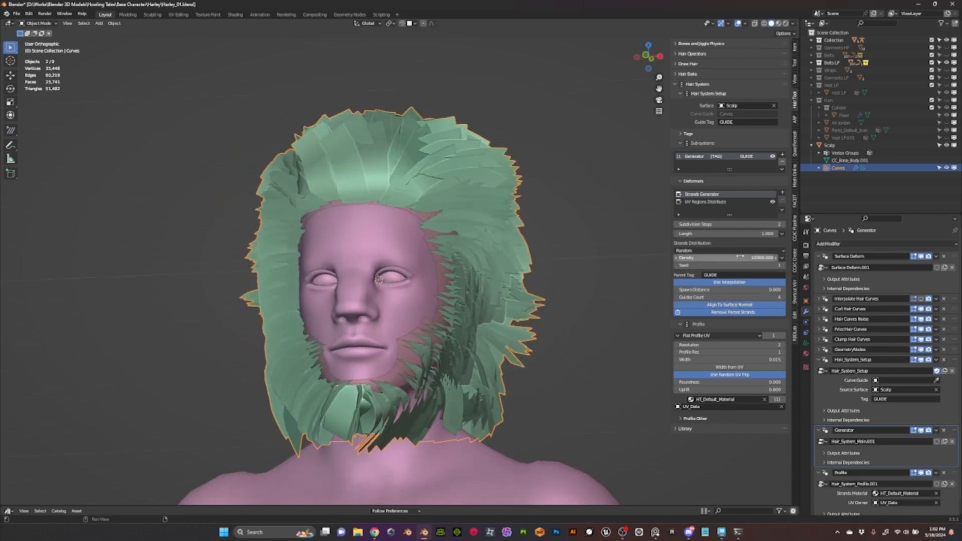
- Mask the strand density with the Density vertex group
click(783, 259)
click(792, 268)
click(687, 274)
click(696, 284)
middle_drag(599, 289, 561, 283)
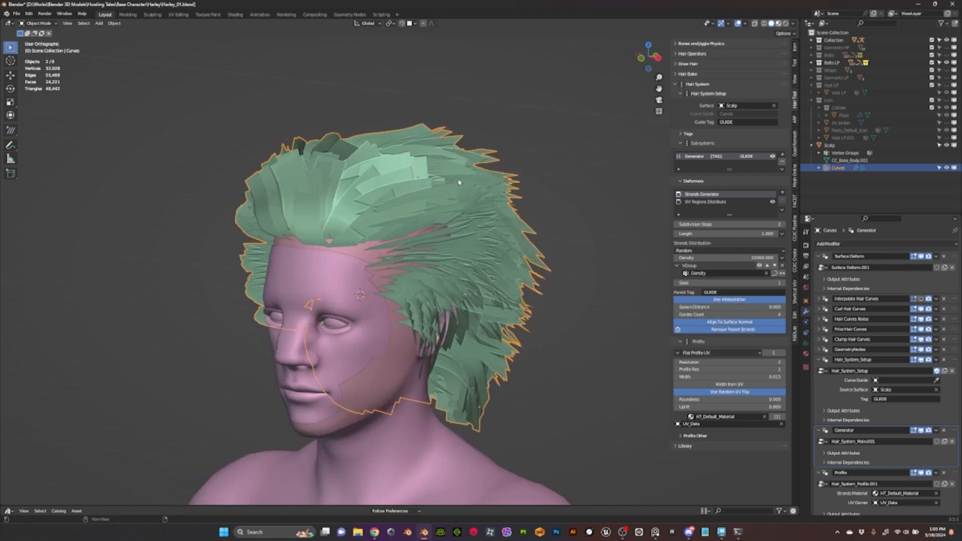
- Switch the viewport to textured shading and inspect the hair cards from above and around the head
key(shift+z)
middle_drag(422, 220, 295, 232)
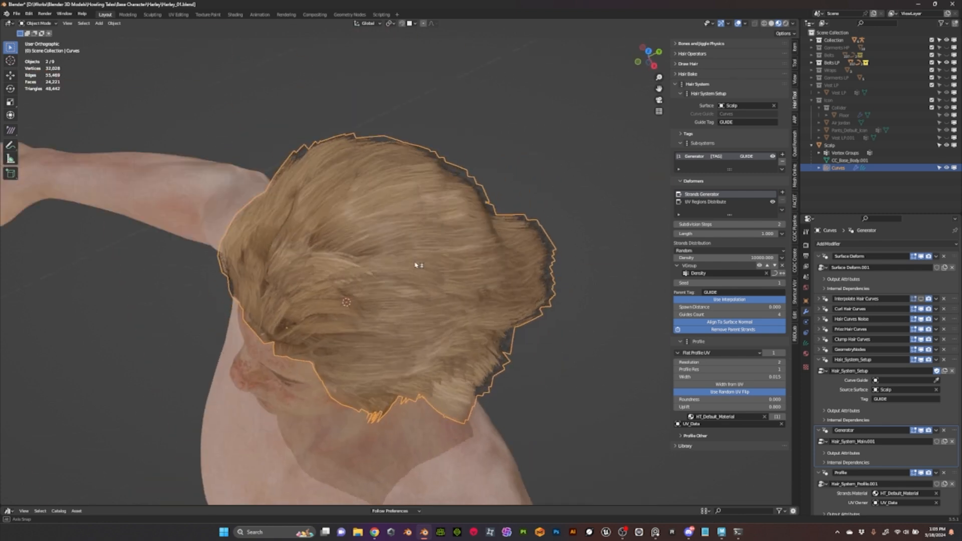
middle_drag(419, 264, 375, 217)
- Start picking UV regions for the hair cards and try regions 4, 3, 2 and 1 individually
click(736, 226)
click(182, 440)
scroll(391, 366, up, 2)
middle_drag(296, 364, 386, 308)
scroll(385, 368, down, 1)
scroll(322, 376, up, 1)
scroll(361, 318, down, 1)
click(210, 415)
click(187, 433)
click(160, 425)
click(135, 435)
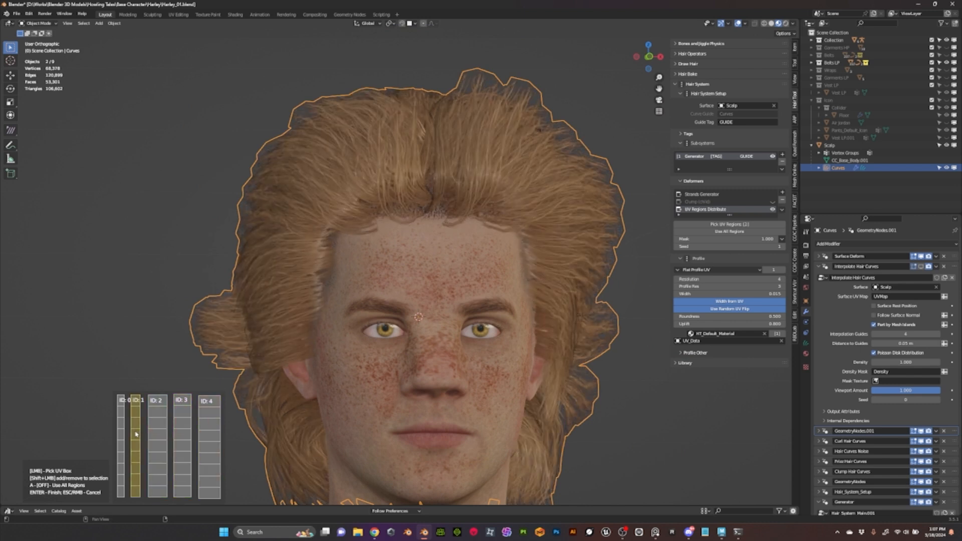
- Distribute only UV regions 2 and 3 across the hair cards and finish the picking
click(189, 432)
shift+click(161, 433)
middle_drag(371, 331, 441, 329)
scroll(441, 329, up, 1)
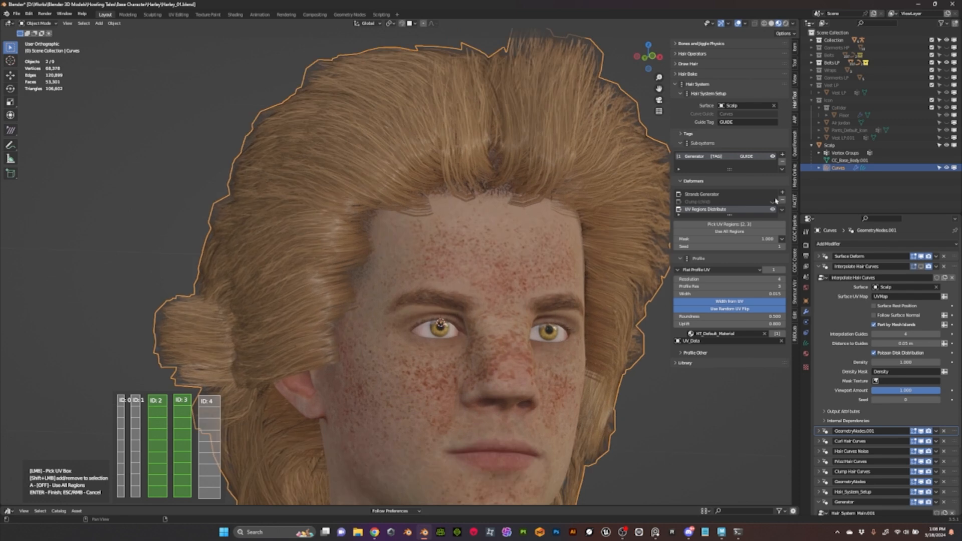
key(Return)
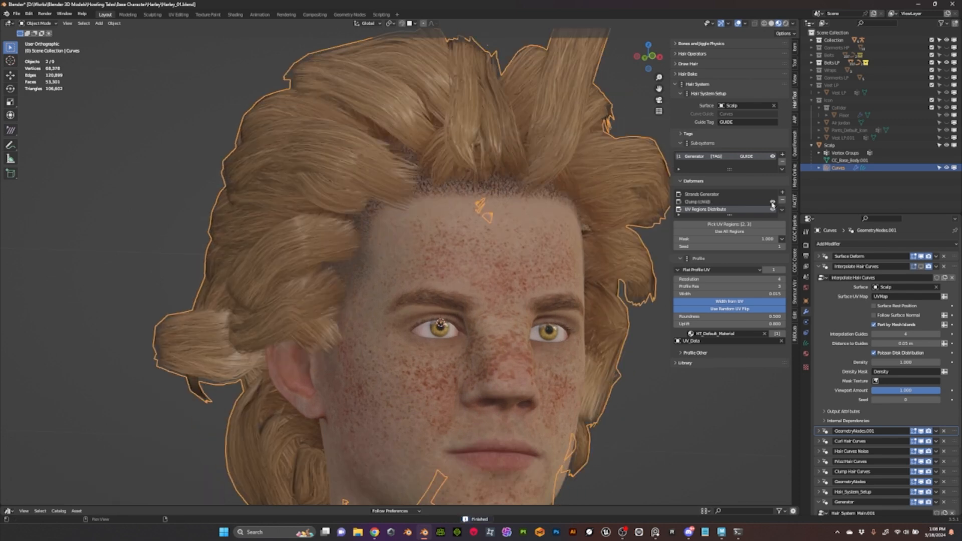
- Enable the Clump (child) deformer and lower its Influence Range to 0, trying 0.9 first
click(771, 201)
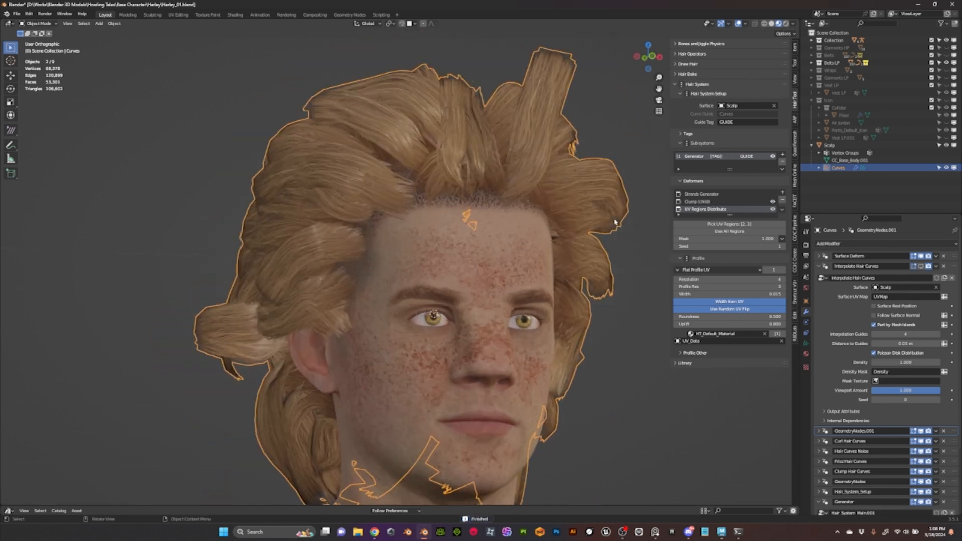
click(721, 202)
mouse_move(752, 231)
mouse_down()
mouse_move(741, 231)
mouse_move(772, 230)
mouse_up()
click(750, 234)
text(.9)
key(Return)
middle_drag(510, 176, 531, 209)
drag(751, 232, 712, 232)
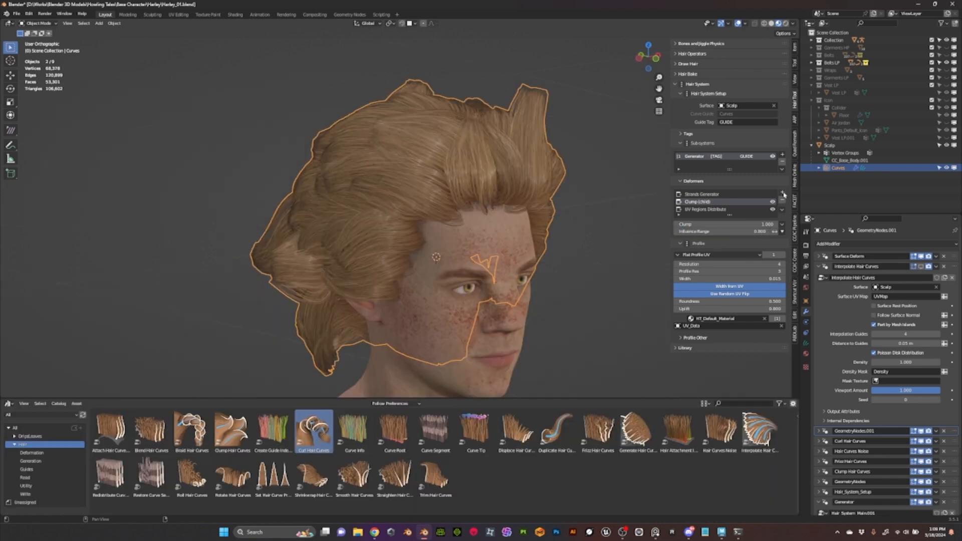
- Add a Radius Set deformer to the hair system's deformer stack
click(782, 193)
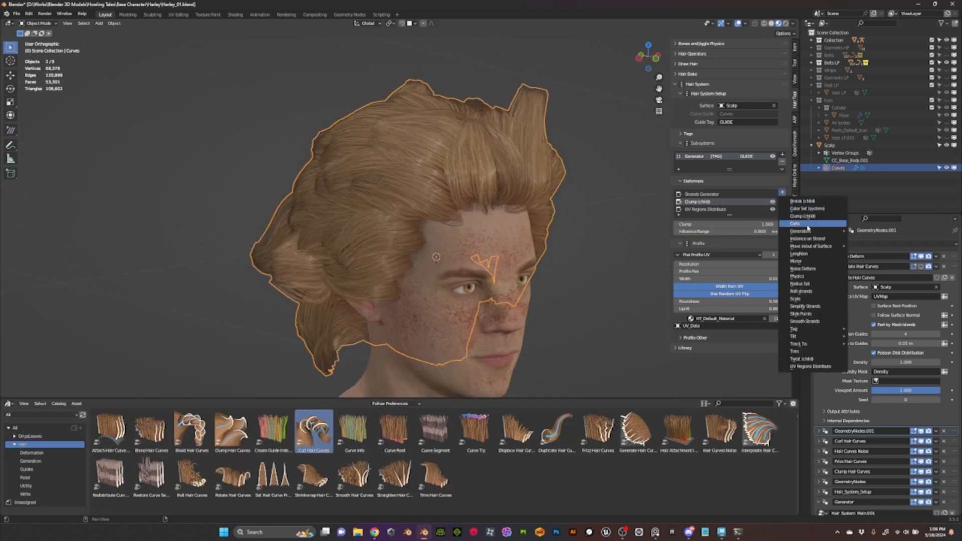
click(801, 283)
middle_drag(620, 245, 599, 202)
click(595, 222)
scroll(594, 222, down, 4)
middle_drag(518, 199, 575, 213)
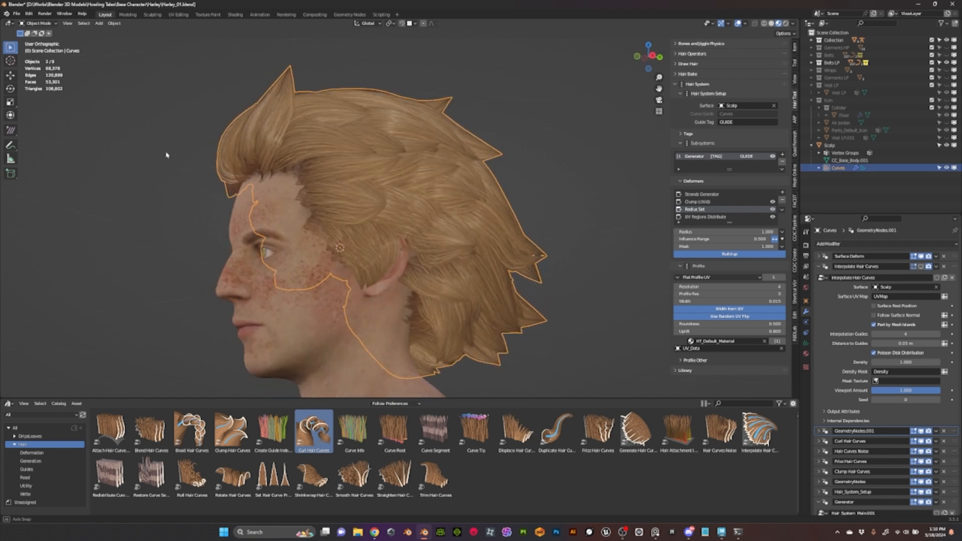
- Add a Smooth Strands deformer to the stack and deselect the hair to check the result
scroll(299, 165, up, 2)
click(784, 194)
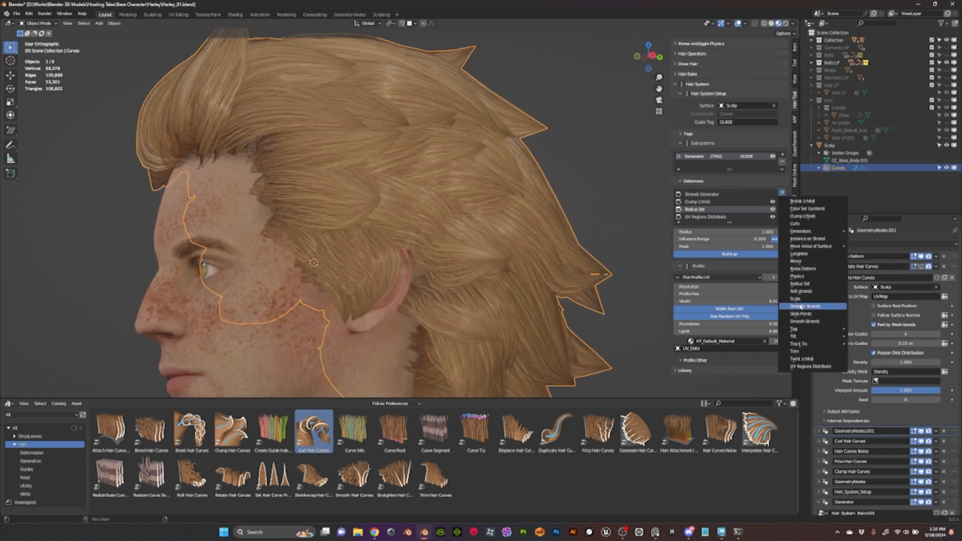
click(816, 322)
scroll(489, 261, down, 3)
click(539, 246)
middle_drag(538, 246, 580, 230)
scroll(581, 231, up, 1)
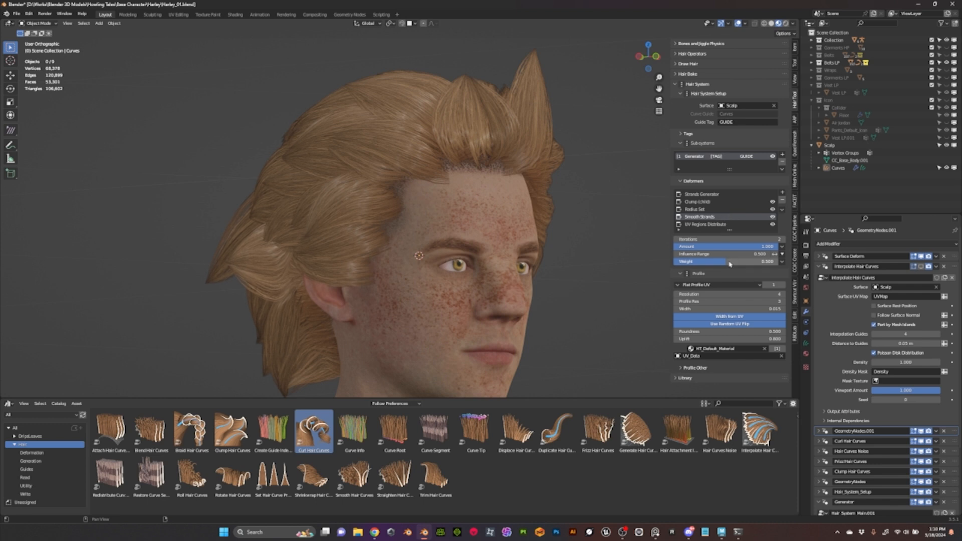
- Move the Smooth Strands deformer up one place in the stack
click(783, 210)
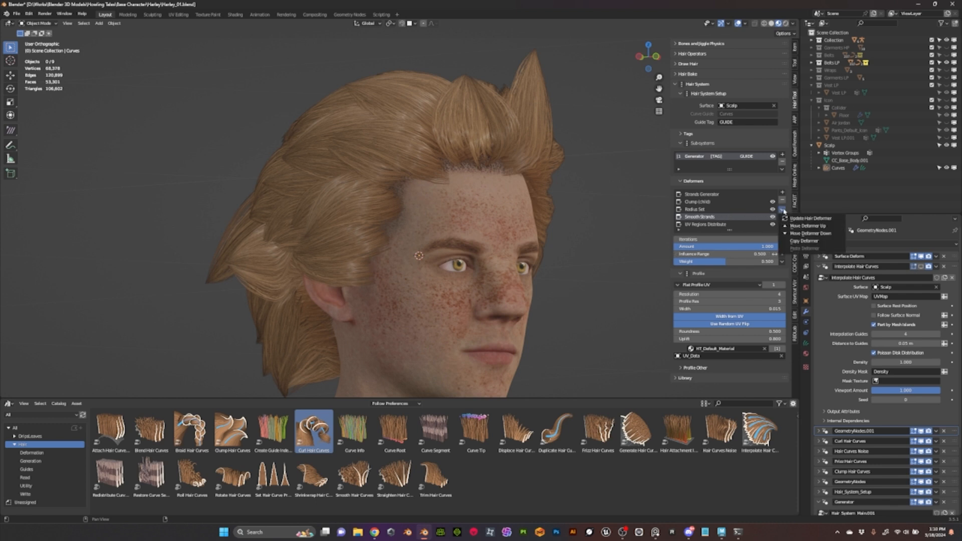
click(797, 226)
scroll(561, 226, down, 2)
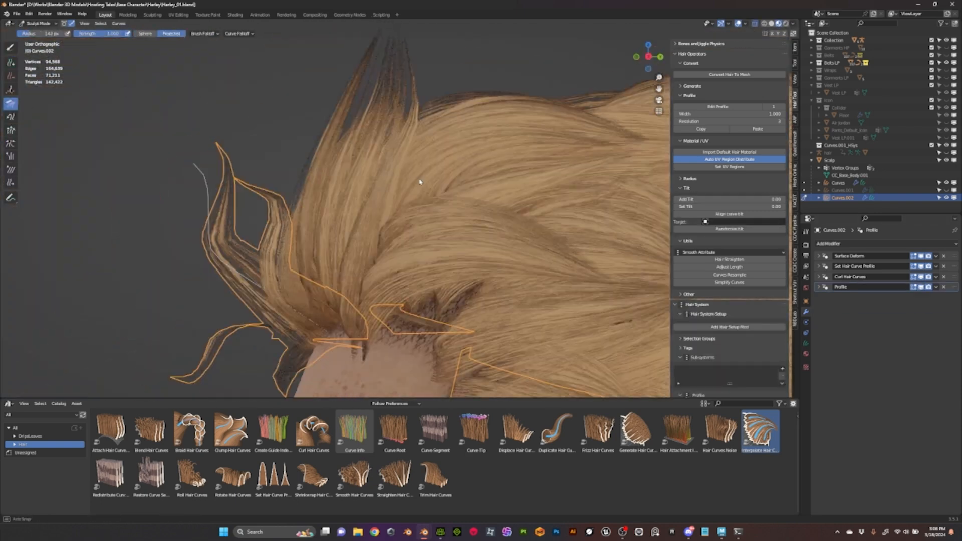
- Return to Object Mode, select the main hair curves and run Finalize Hair on them
click(38, 23)
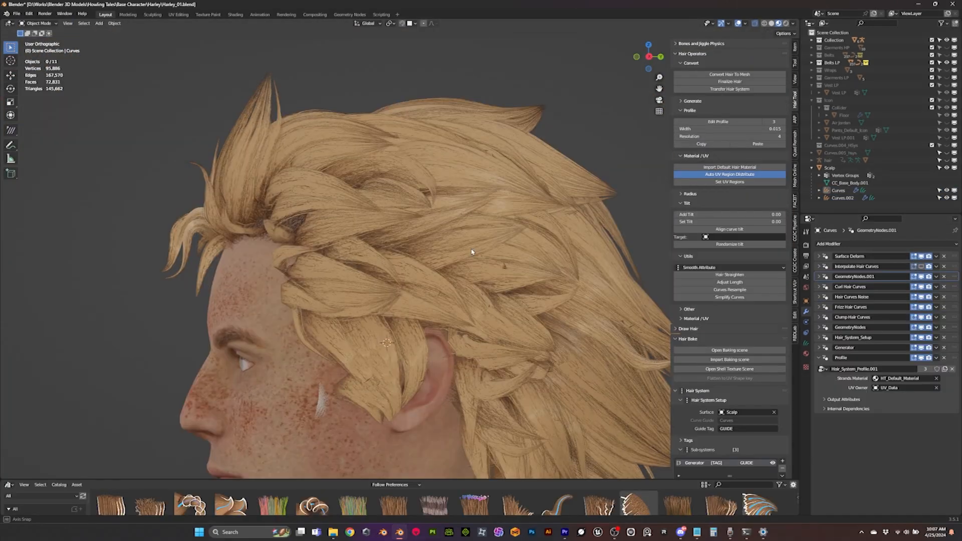
middle_drag(471, 251, 455, 207)
click(430, 172)
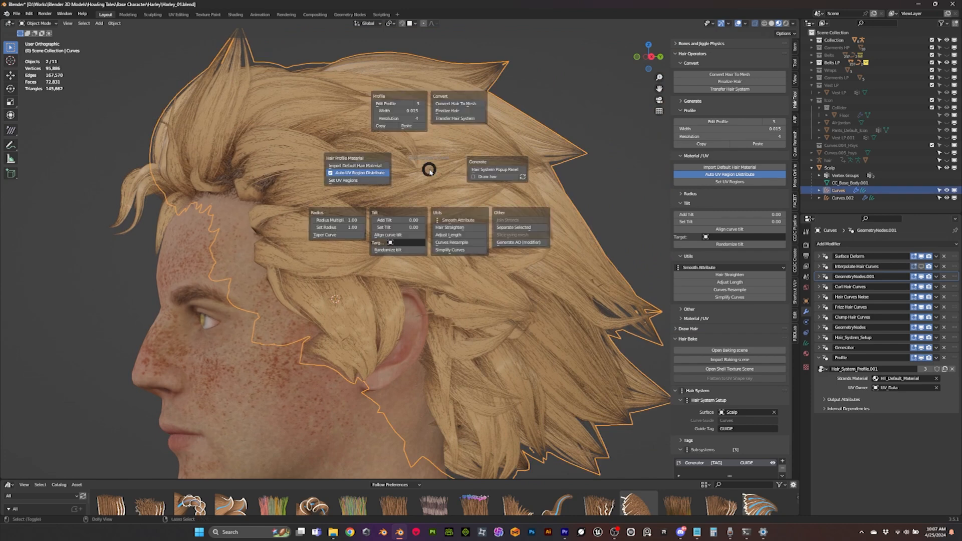
click(465, 112)
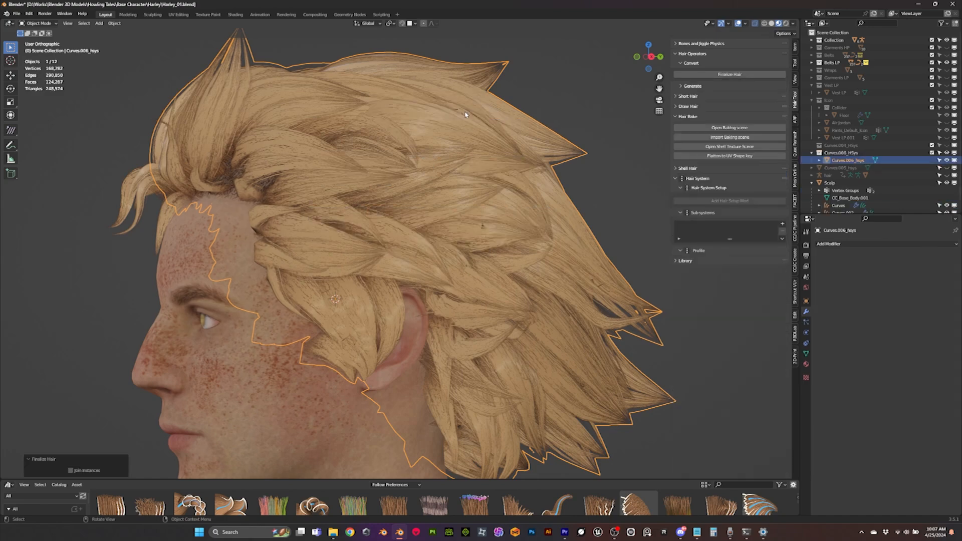
scroll(473, 255, down, 6)
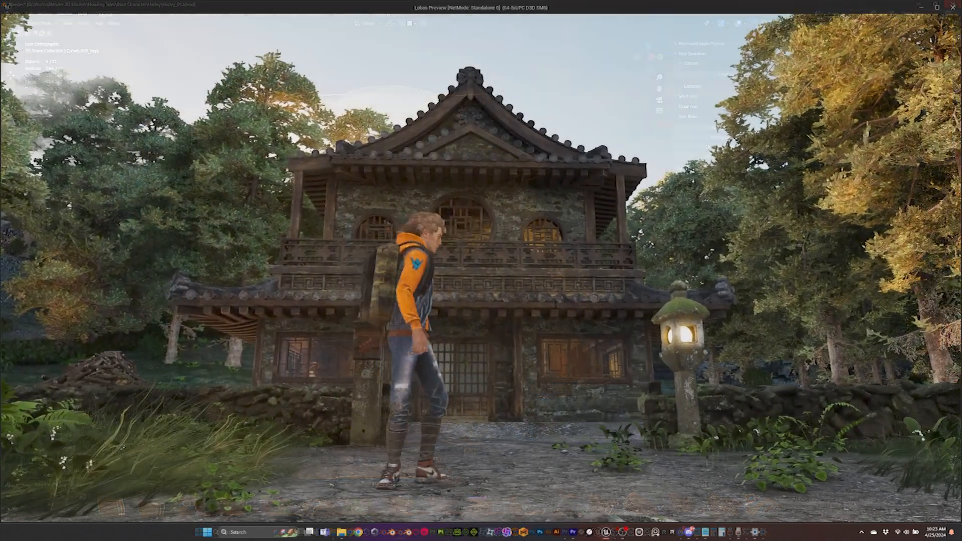